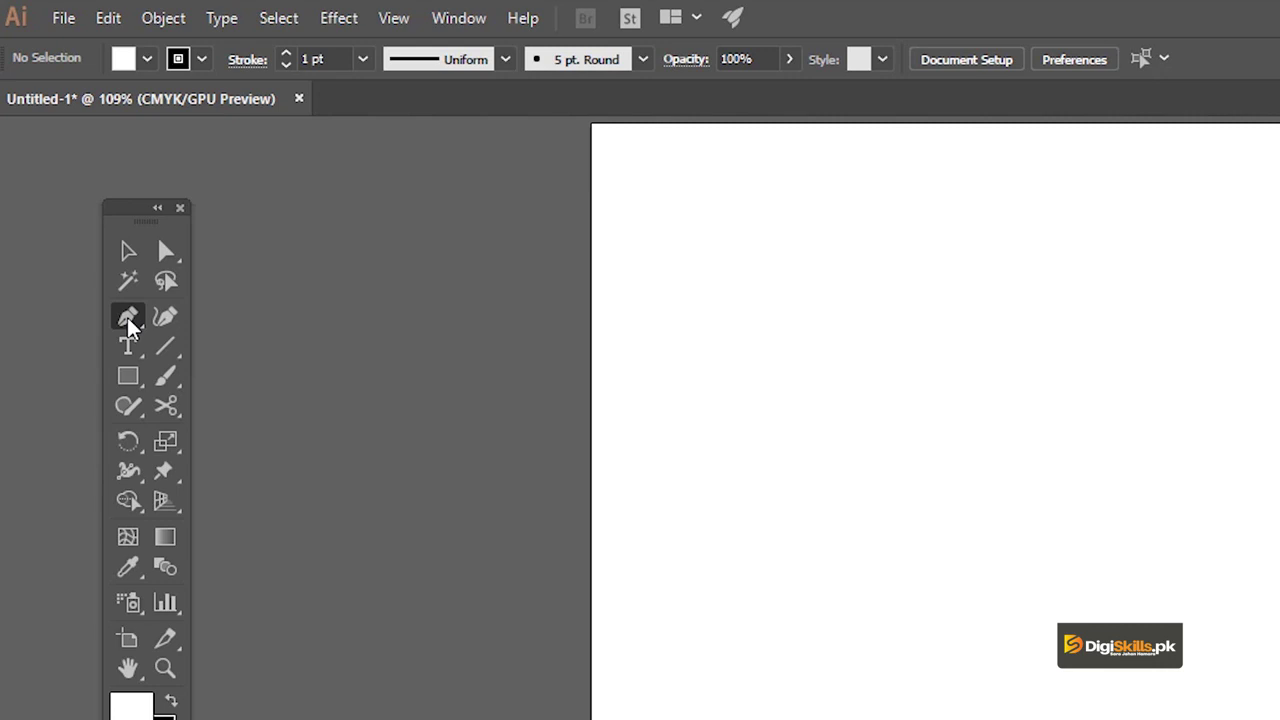
Choose the Anchor Point Tool from the Pen tool's variants.
{"action": "left_click", "coordinate": [128, 320]}
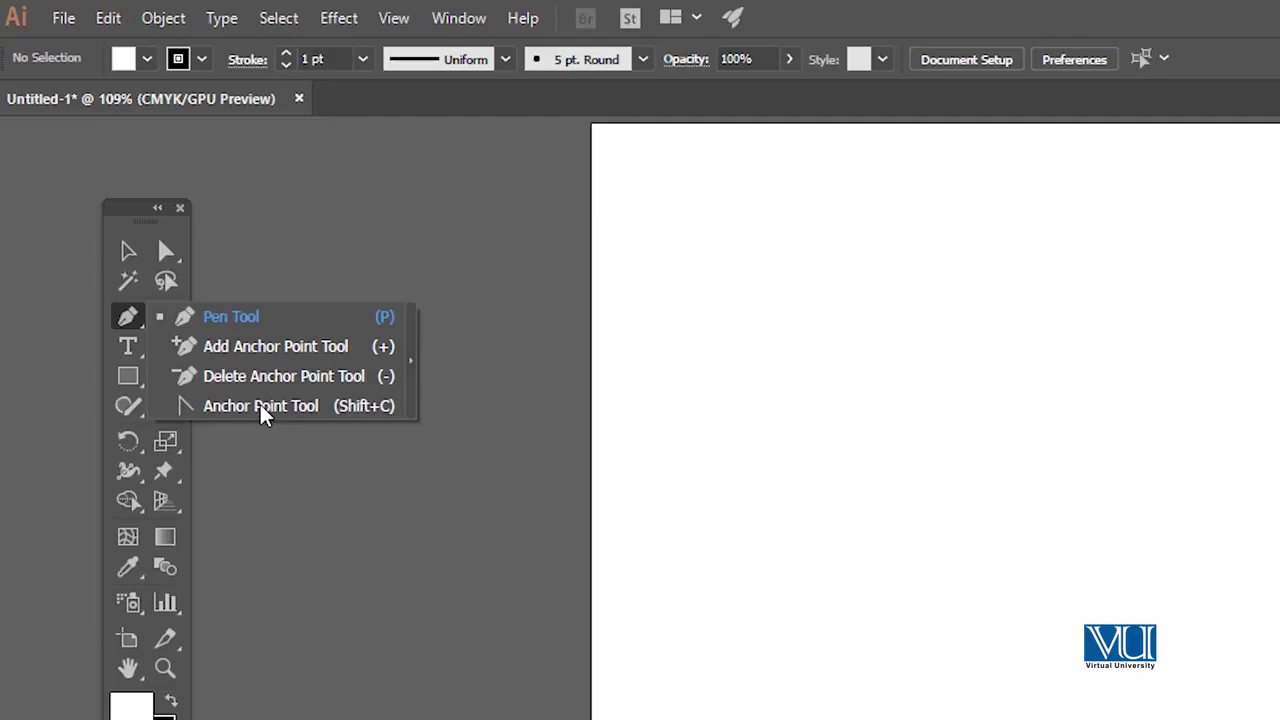
{"action": "left_click", "coordinate": [260, 404]}
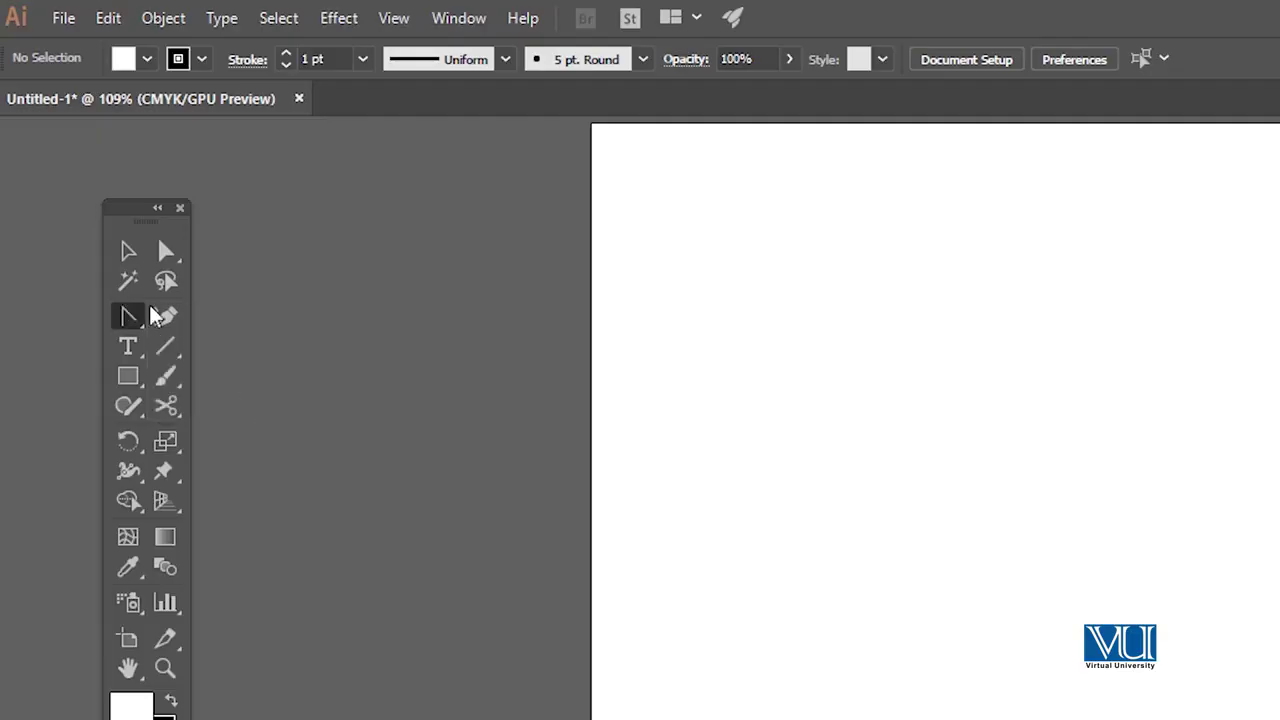
Draw a 2.0133 in square from its centre, reselect it, and pick the Delete Anchor Point Tool.
{"action": "left_click", "coordinate": [132, 376]}
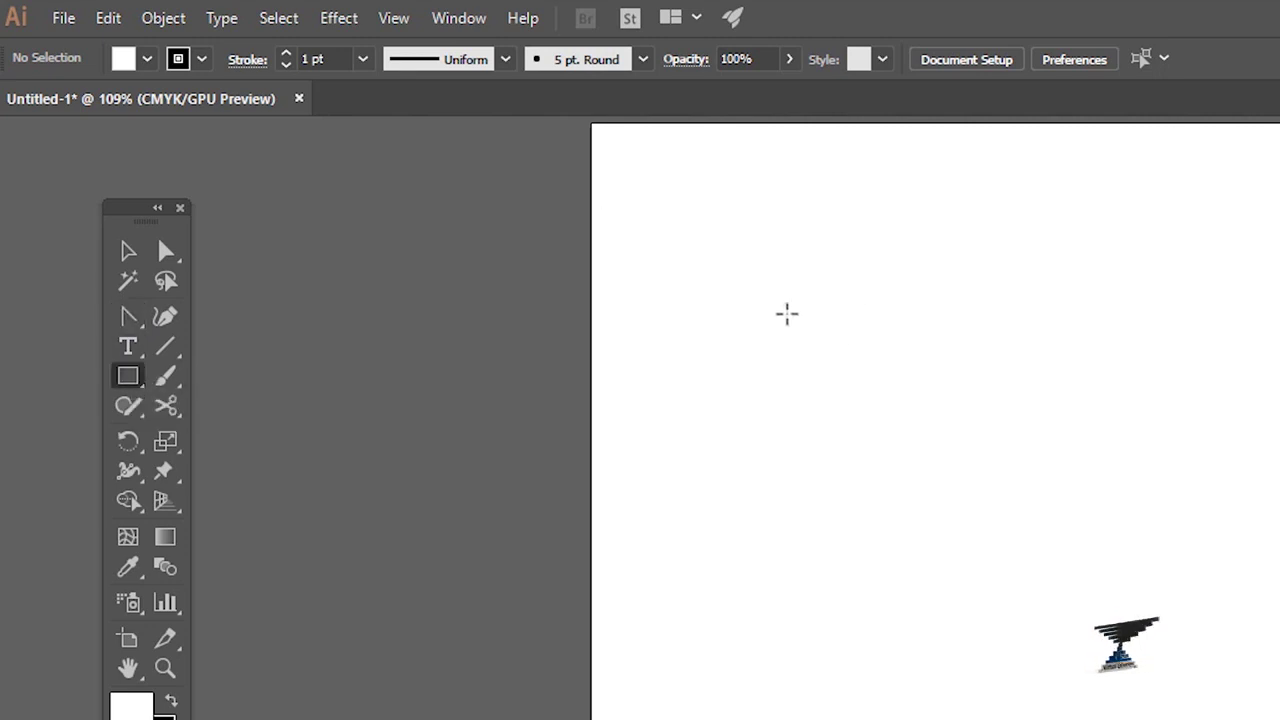
{"action": "left_click_drag", "start_coordinate": [853, 376], "coordinate": [952, 471]}
{"action": "key", "text": "v"}
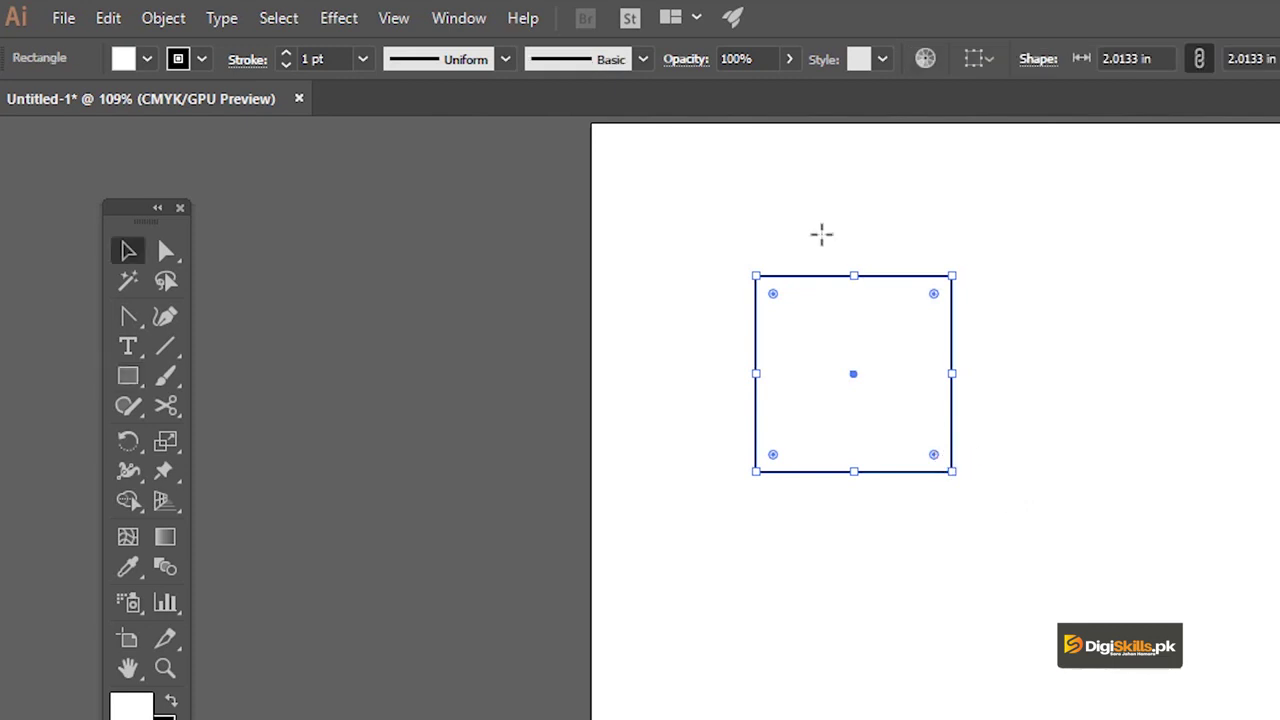
{"action": "left_click", "coordinate": [823, 236]}
{"action": "left_click", "coordinate": [832, 279]}
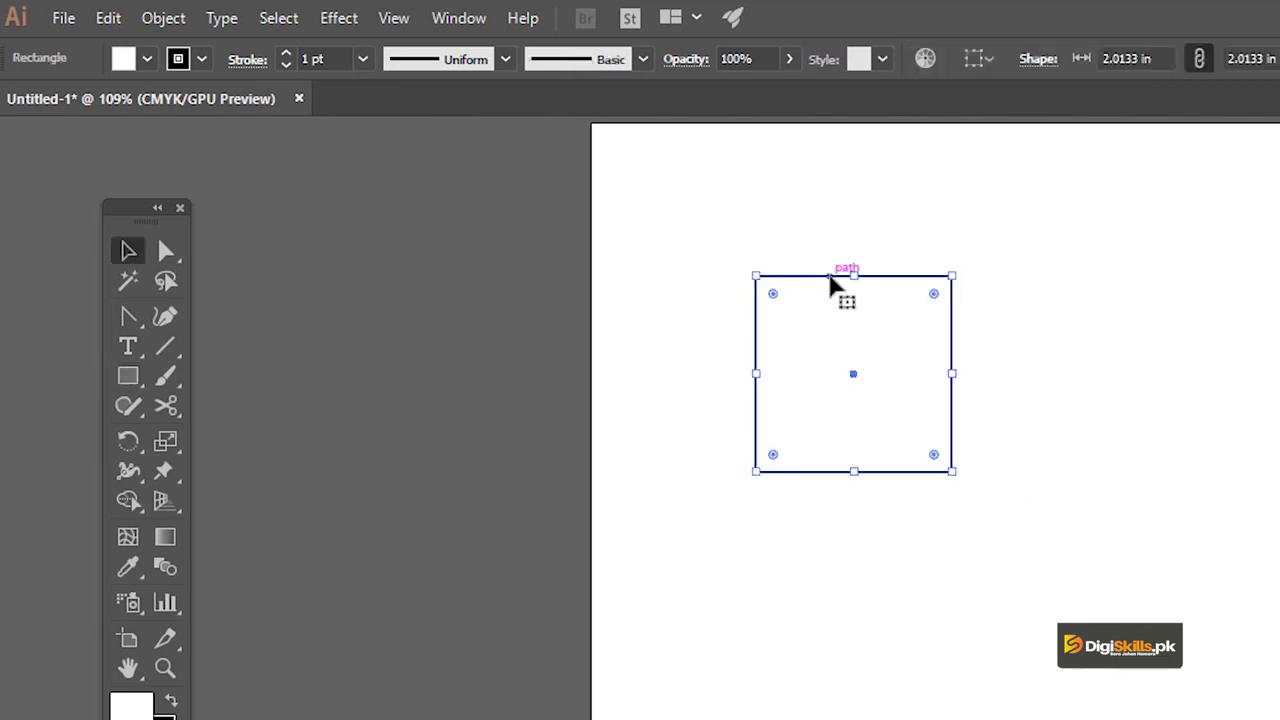
{"action": "left_click", "coordinate": [125, 325]}
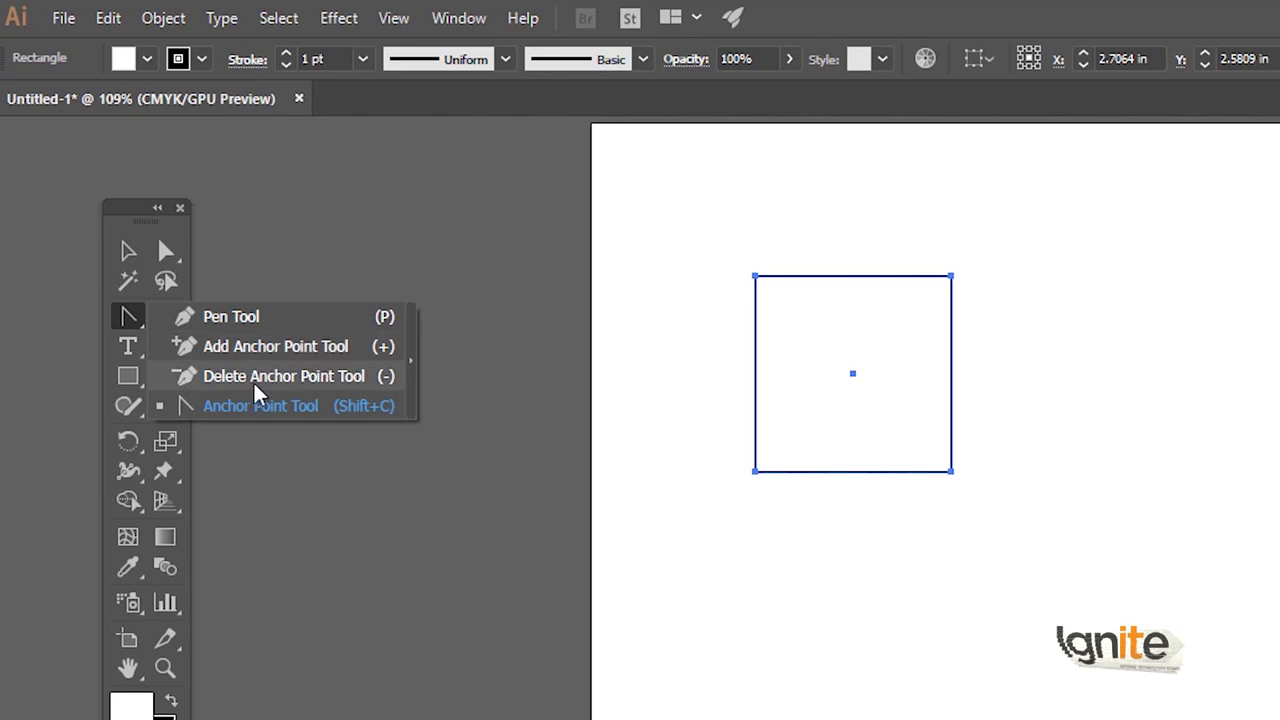
{"action": "left_click", "coordinate": [256, 386]}
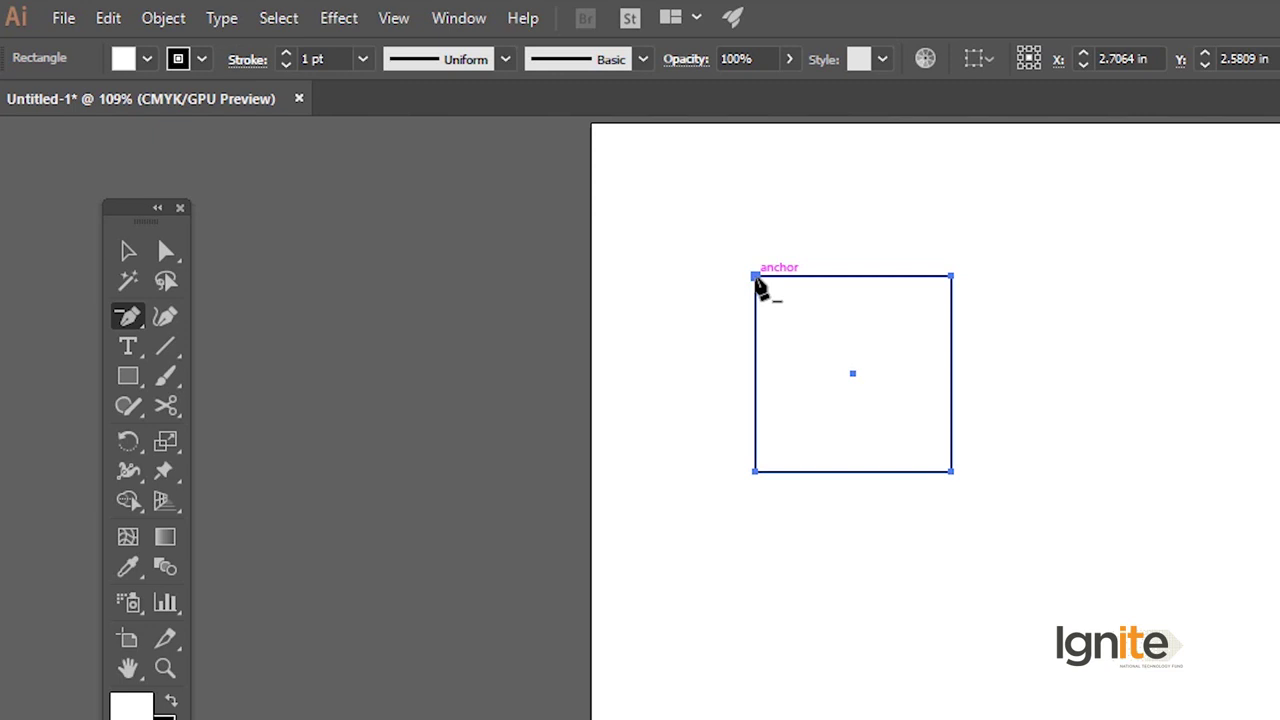
Delete the square's corner anchors one by one, undoing the first deletion once.
{"action": "left_click", "coordinate": [756, 277]}
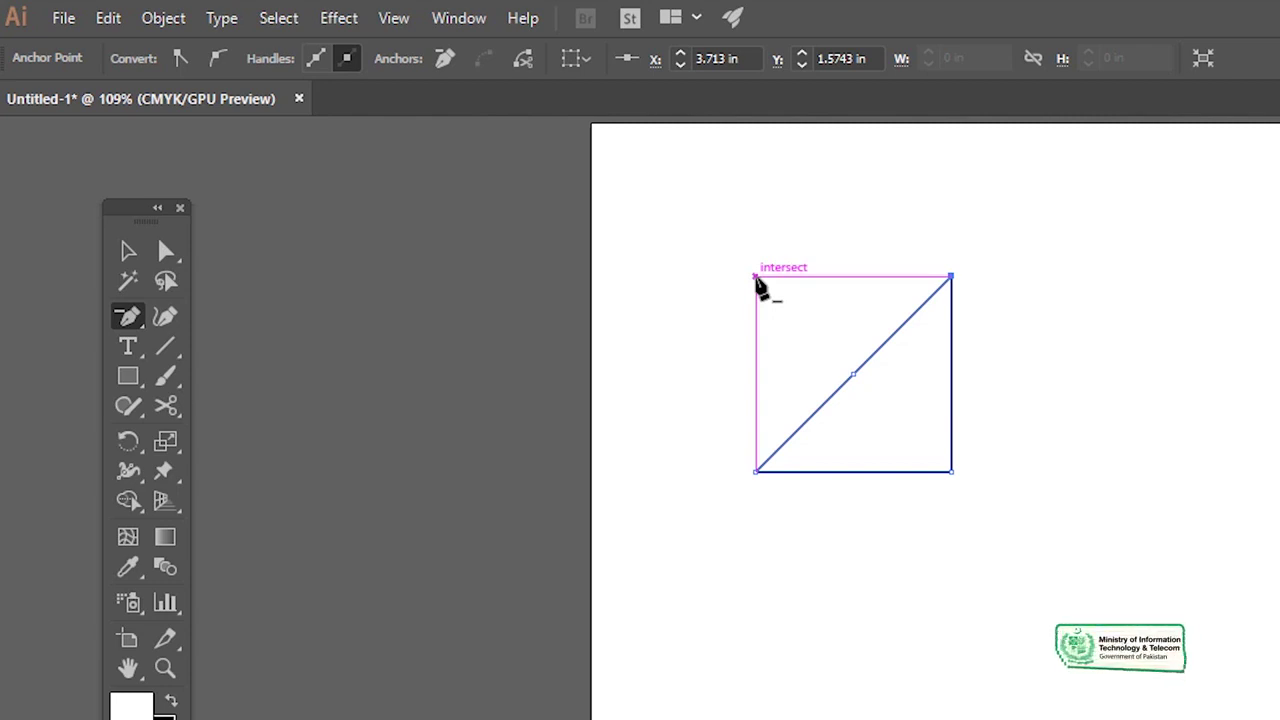
{"action": "key", "text": "ctrl+z"}
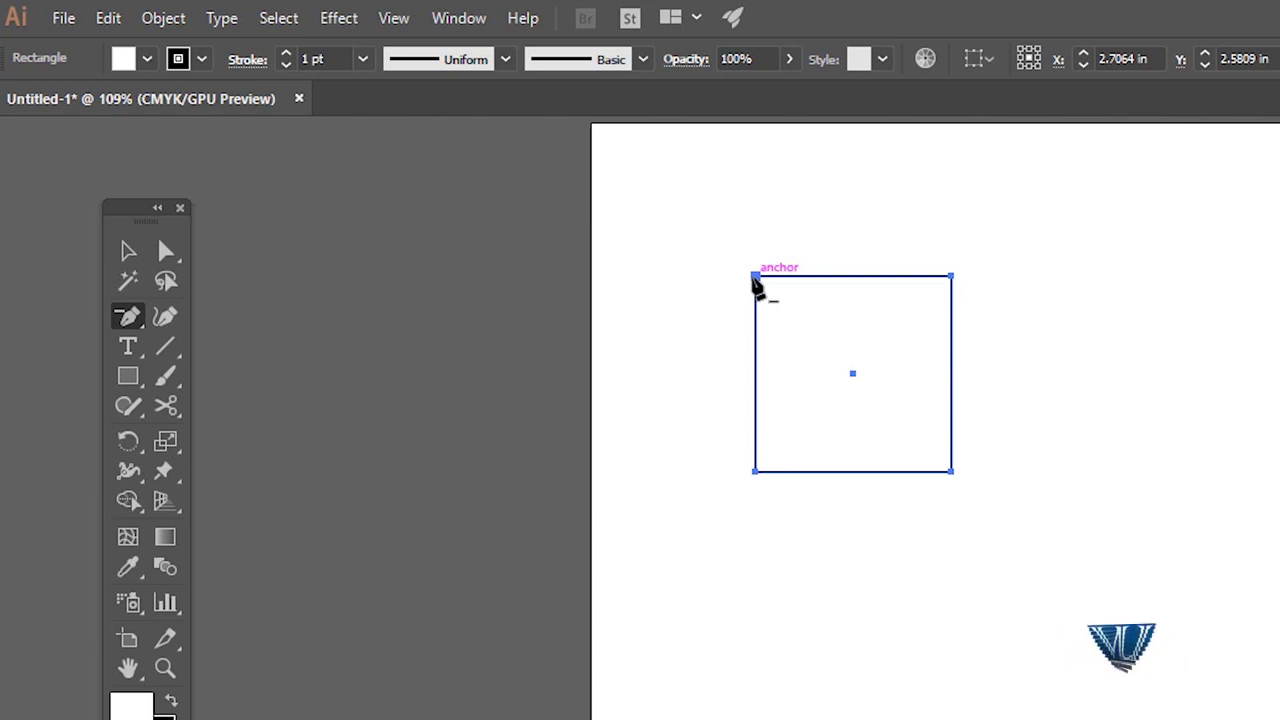
{"action": "left_click", "coordinate": [755, 278]}
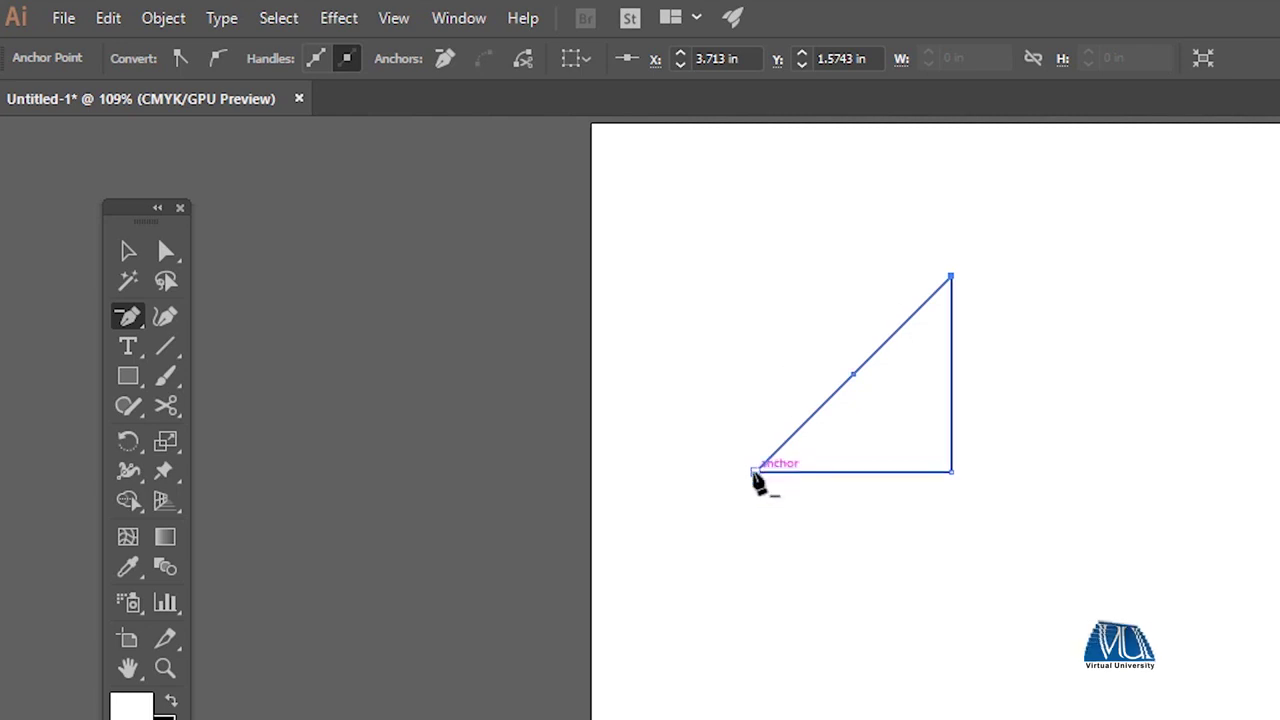
{"action": "left_click", "coordinate": [755, 471]}
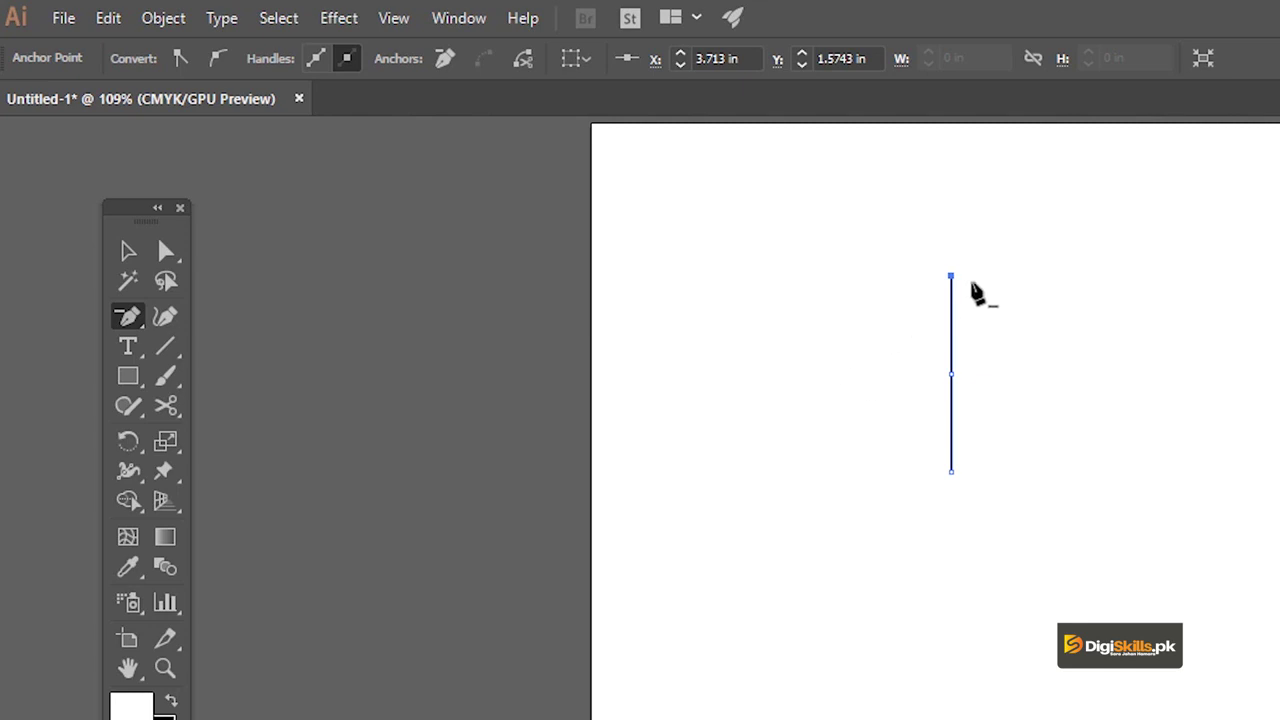
{"action": "left_click", "coordinate": [951, 277]}
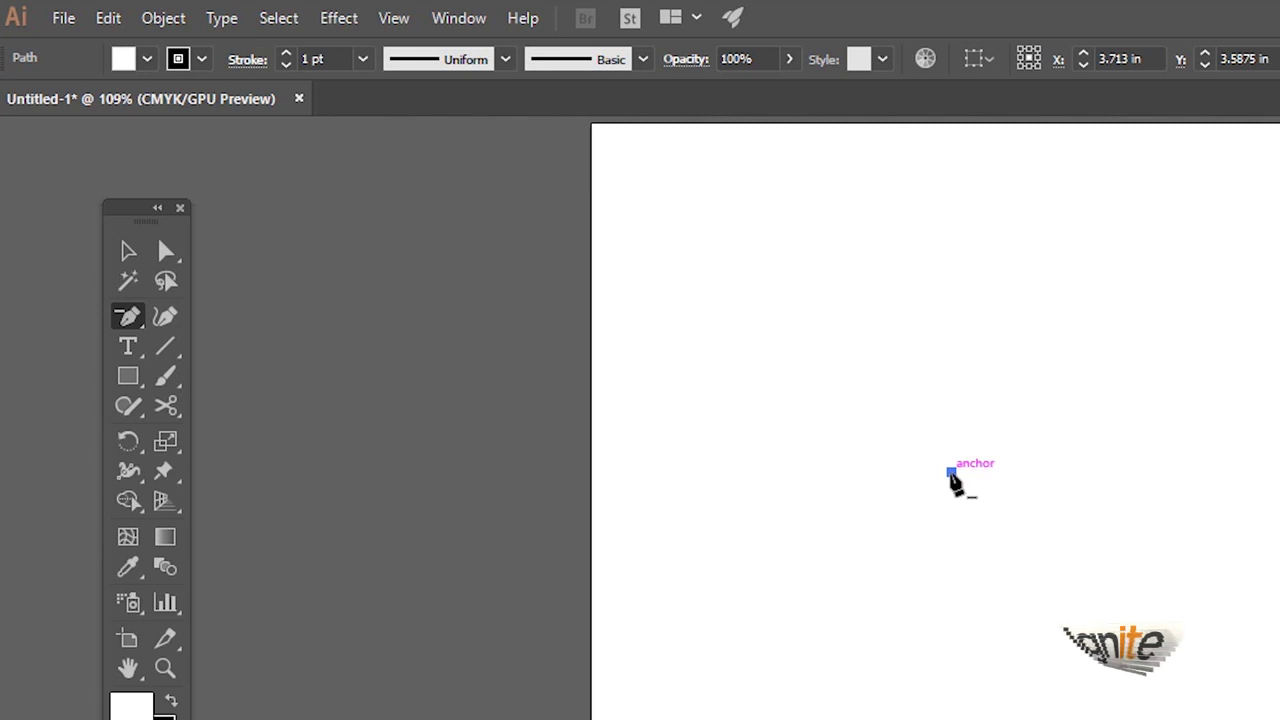
{"action": "left_click", "coordinate": [951, 473]}
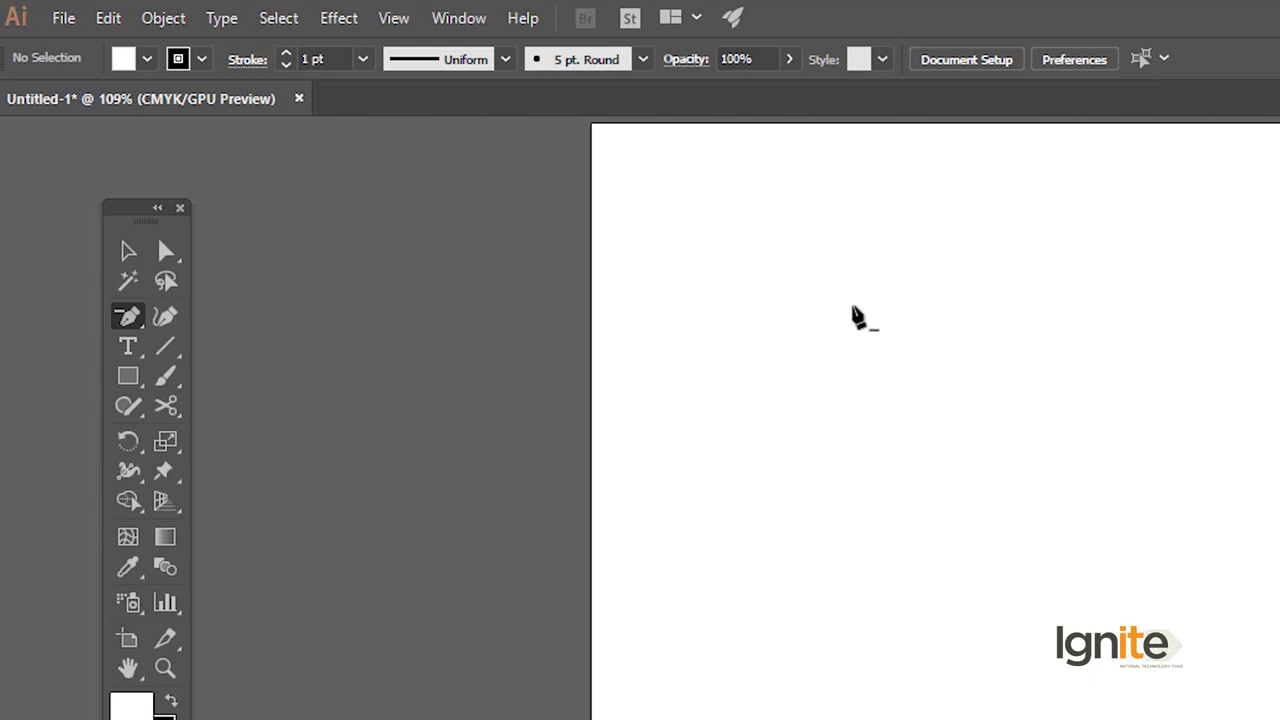
Draw a new 1.8858 in square from its centre and pick the Add Anchor Point Tool.
{"action": "left_click", "coordinate": [133, 322]}
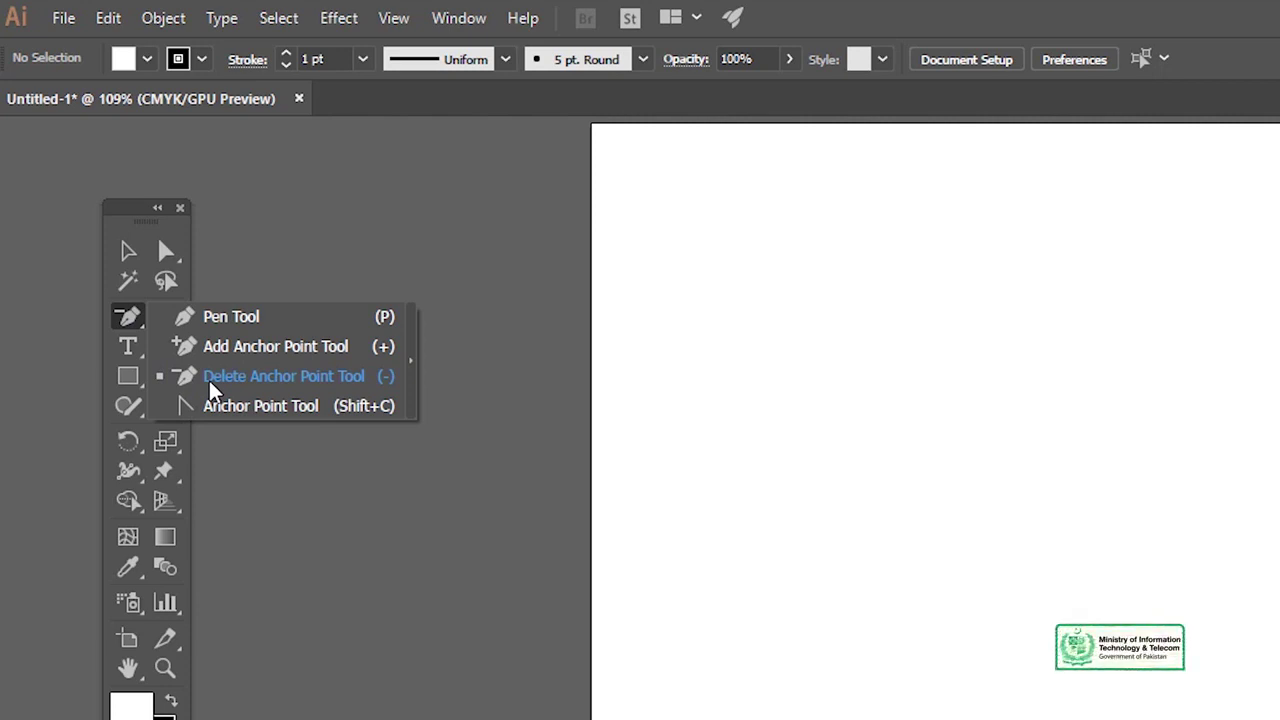
{"action": "left_click", "coordinate": [210, 388]}
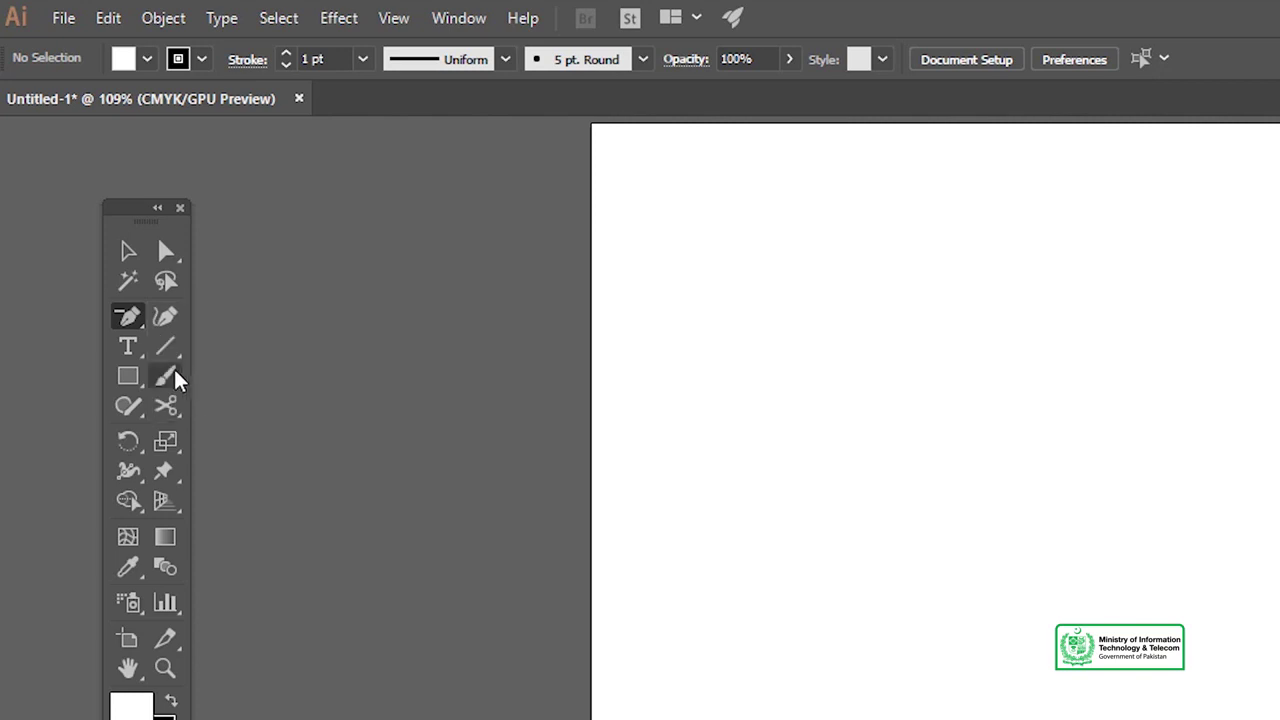
{"action": "left_click", "coordinate": [127, 378]}
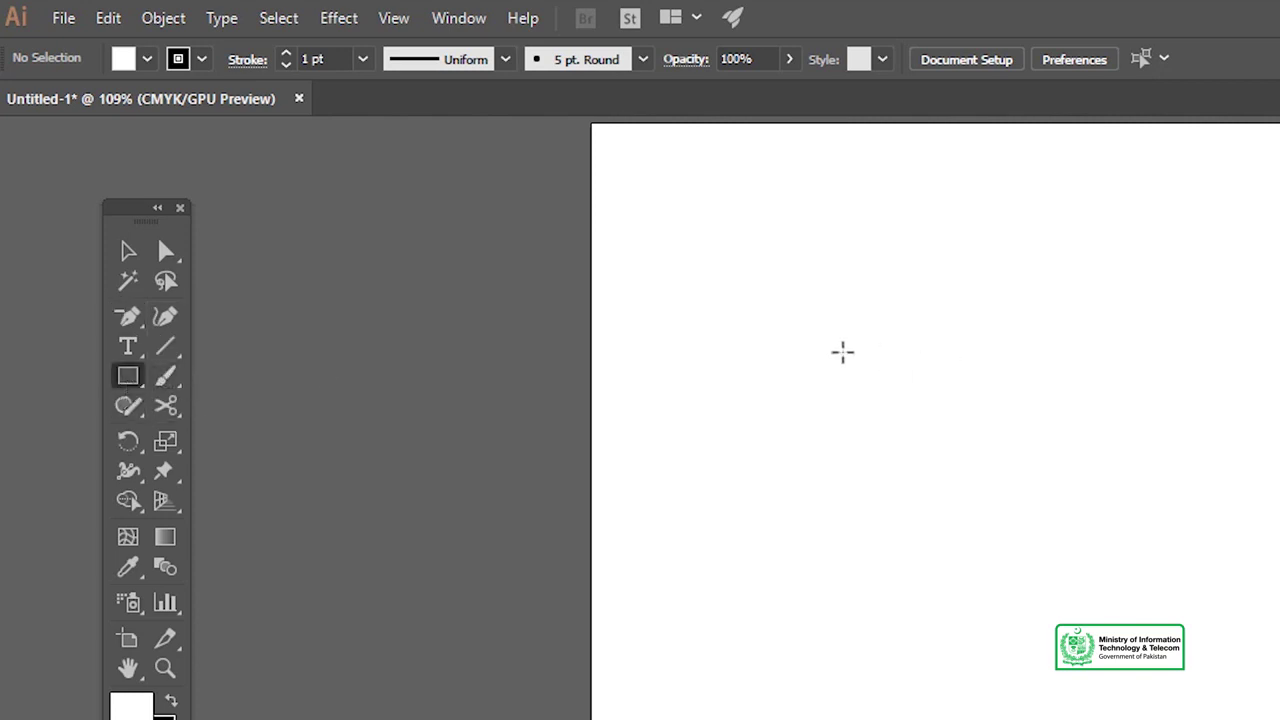
{"action": "left_click_drag", "start_coordinate": [842, 350], "coordinate": [935, 443]}
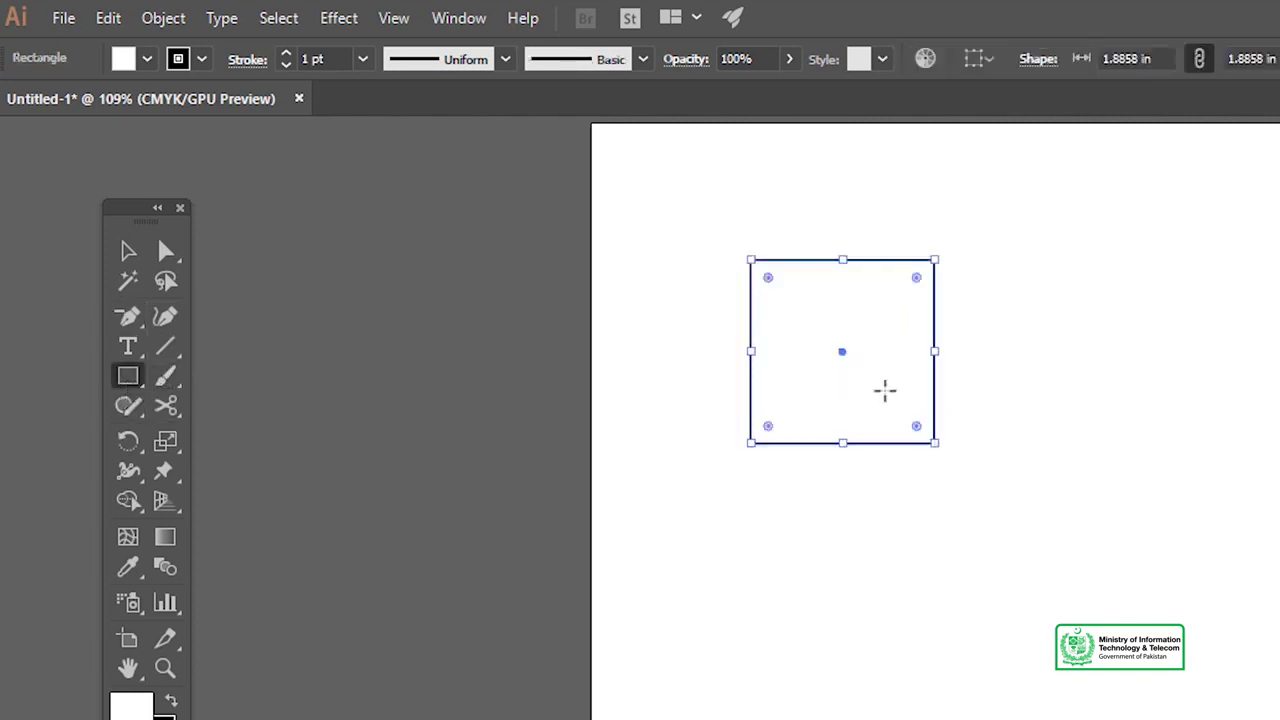
{"action": "left_click", "coordinate": [128, 318]}
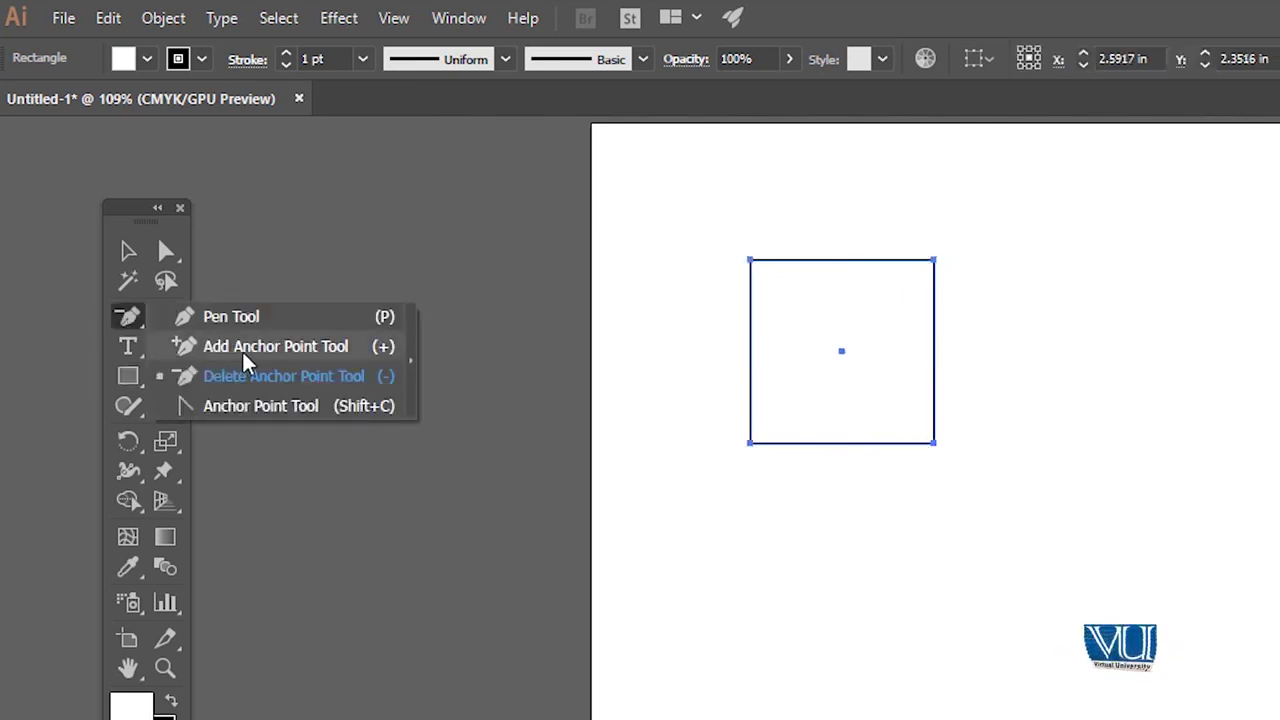
{"action": "left_click", "coordinate": [245, 350]}
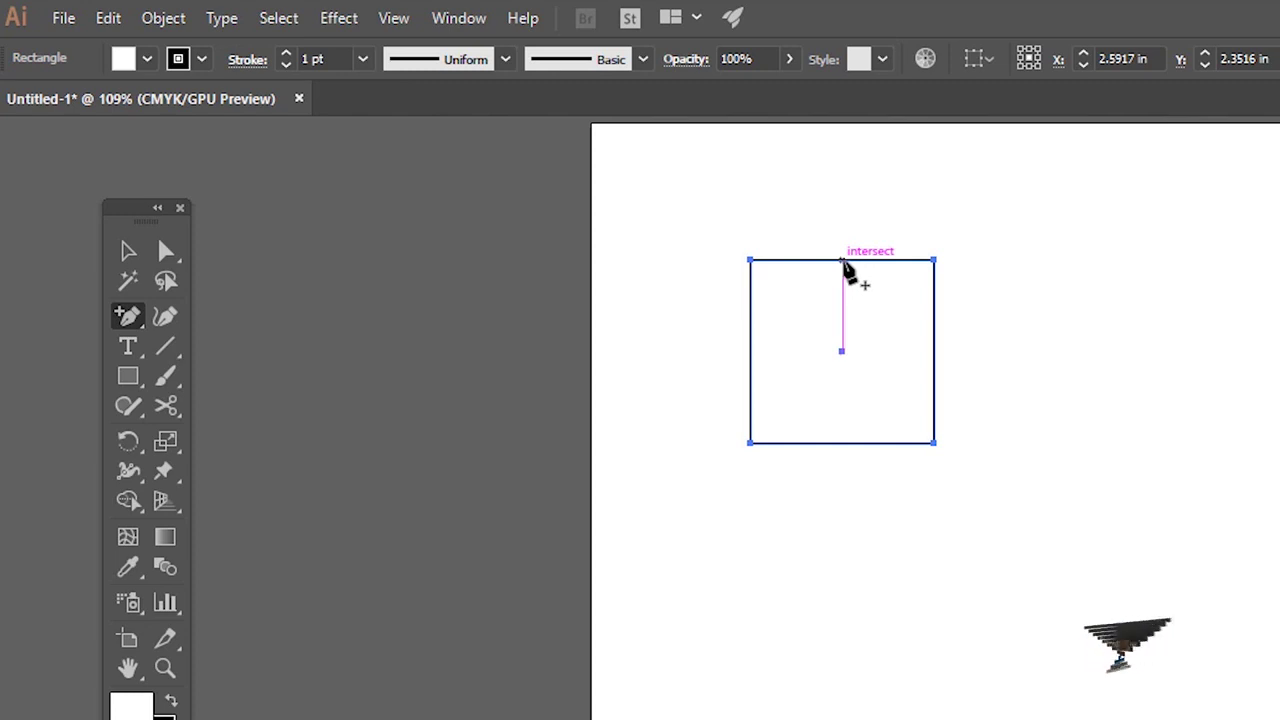
Add an anchor at the top edge's midpoint and zoom the square to 300%.
{"action": "left_click", "coordinate": [842, 260]}
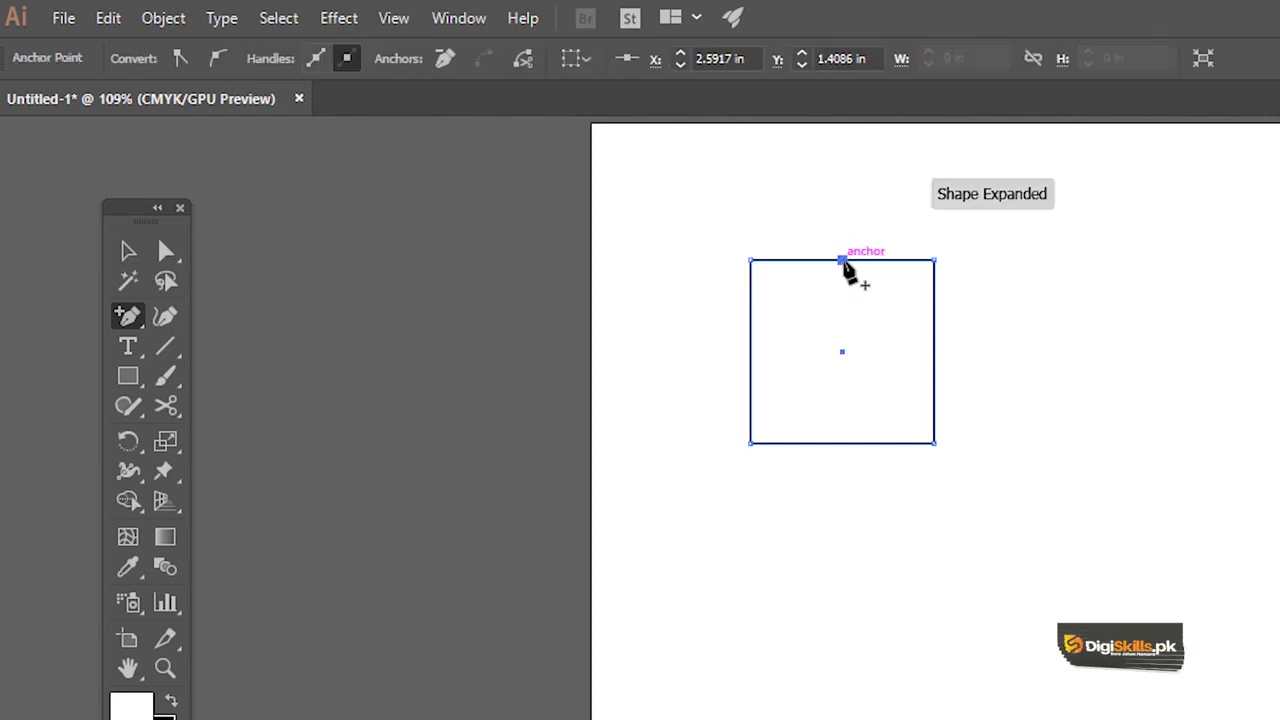
{"action": "key", "text": "z"}
{"action": "left_click", "coordinate": [891, 409]}
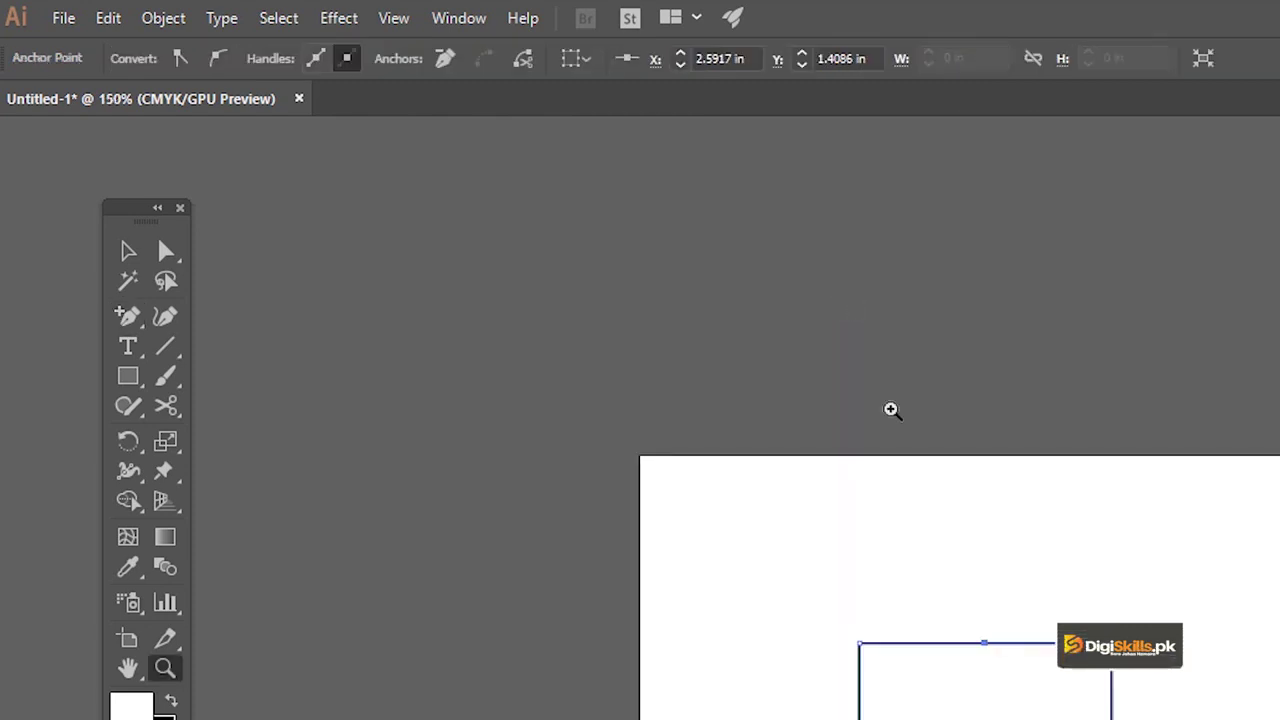
{"action": "left_click", "coordinate": [950, 645]}
{"action": "left_click_drag", "start_coordinate": [1027, 602], "coordinate": [919, 463]}
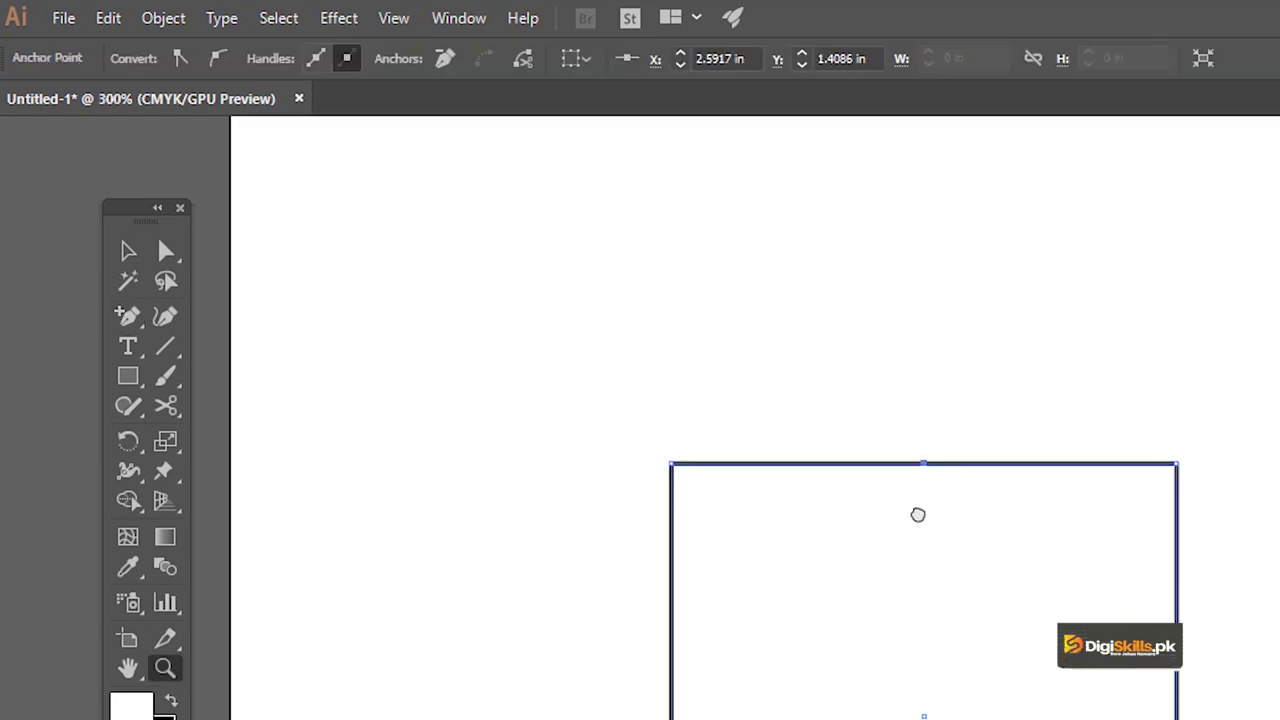
Add more anchor points along the square's top edge.
{"action": "key", "text": "p"}
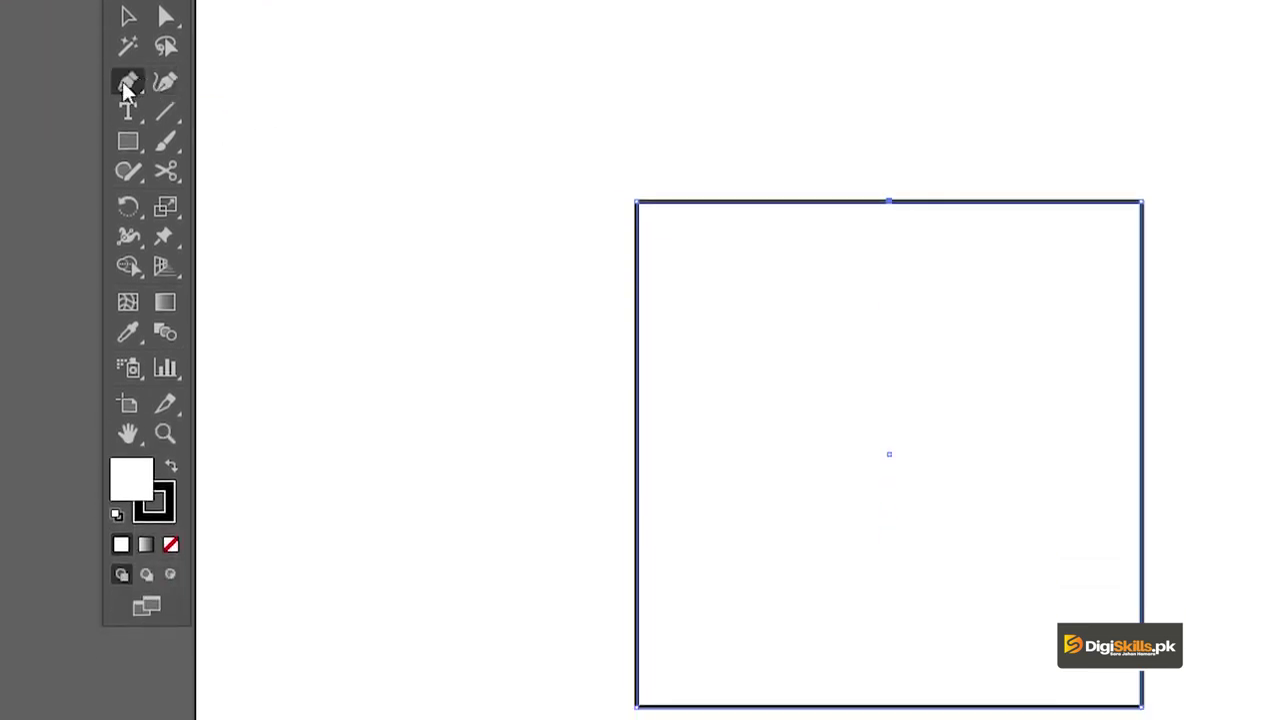
{"action": "left_click_drag", "start_coordinate": [122, 81], "coordinate": [226, 112]}
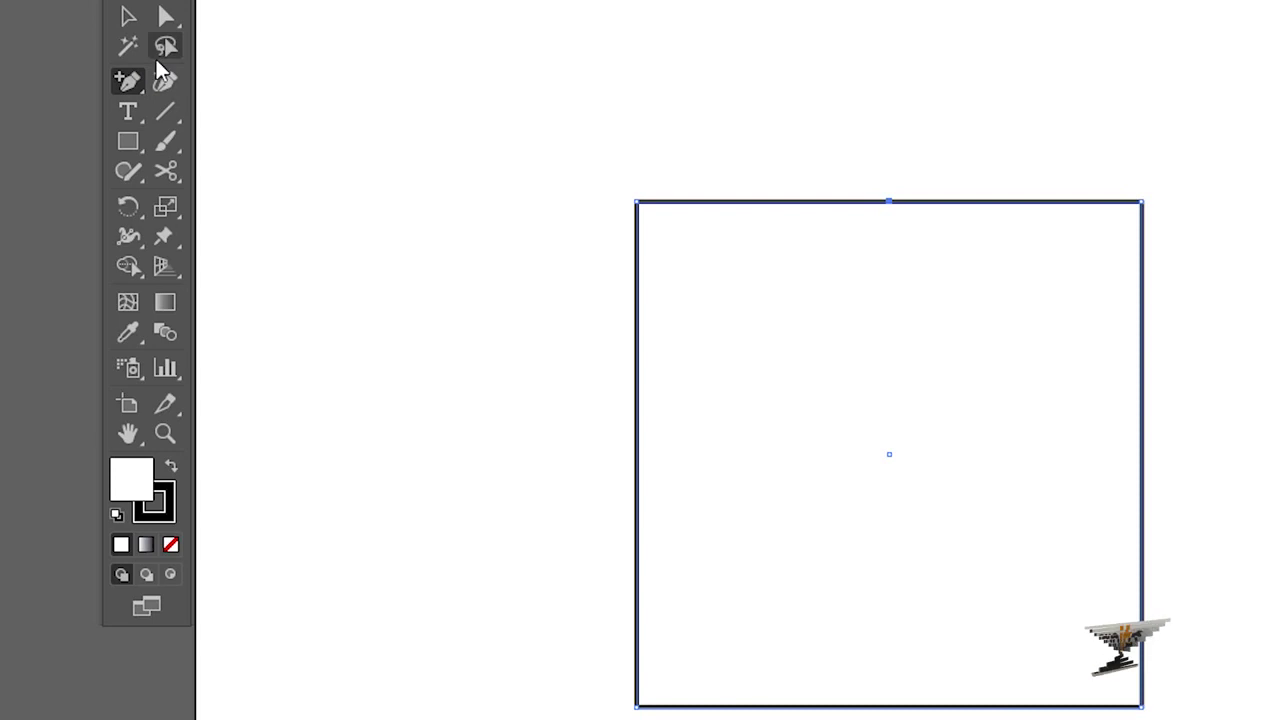
{"action": "left_click_drag", "start_coordinate": [128, 82], "coordinate": [283, 139]}
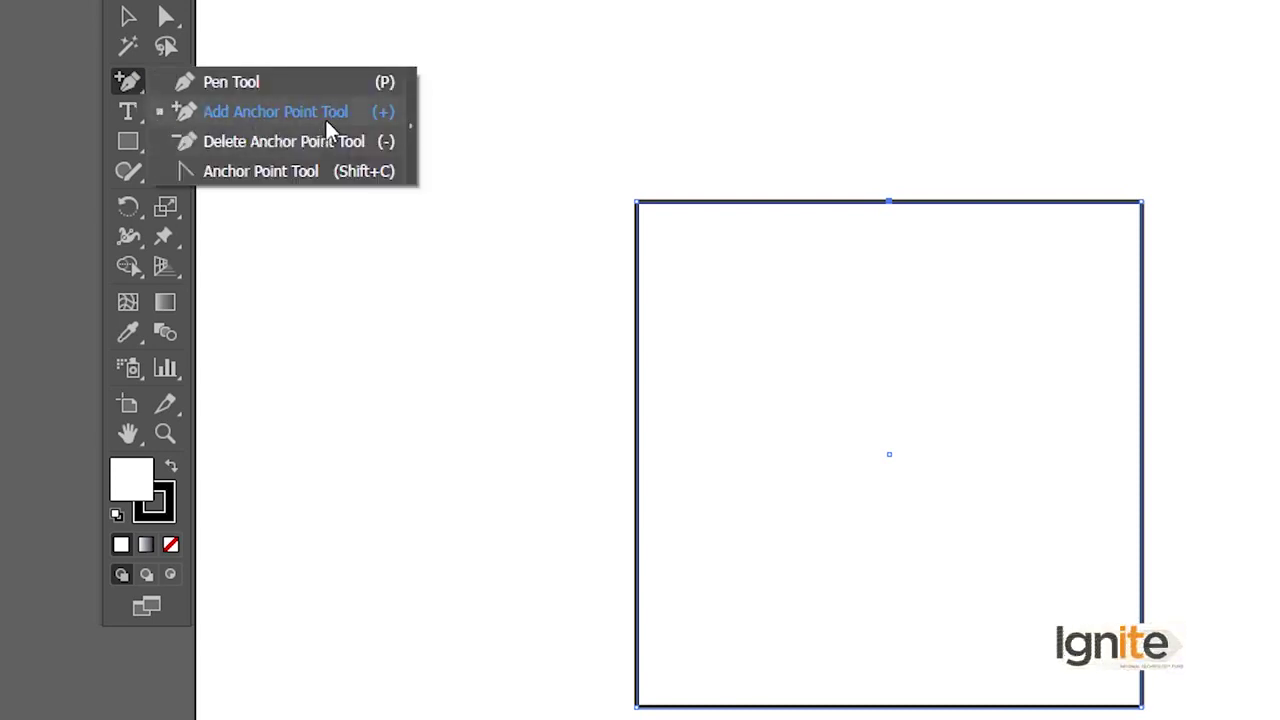
{"action": "left_click", "coordinate": [265, 104]}
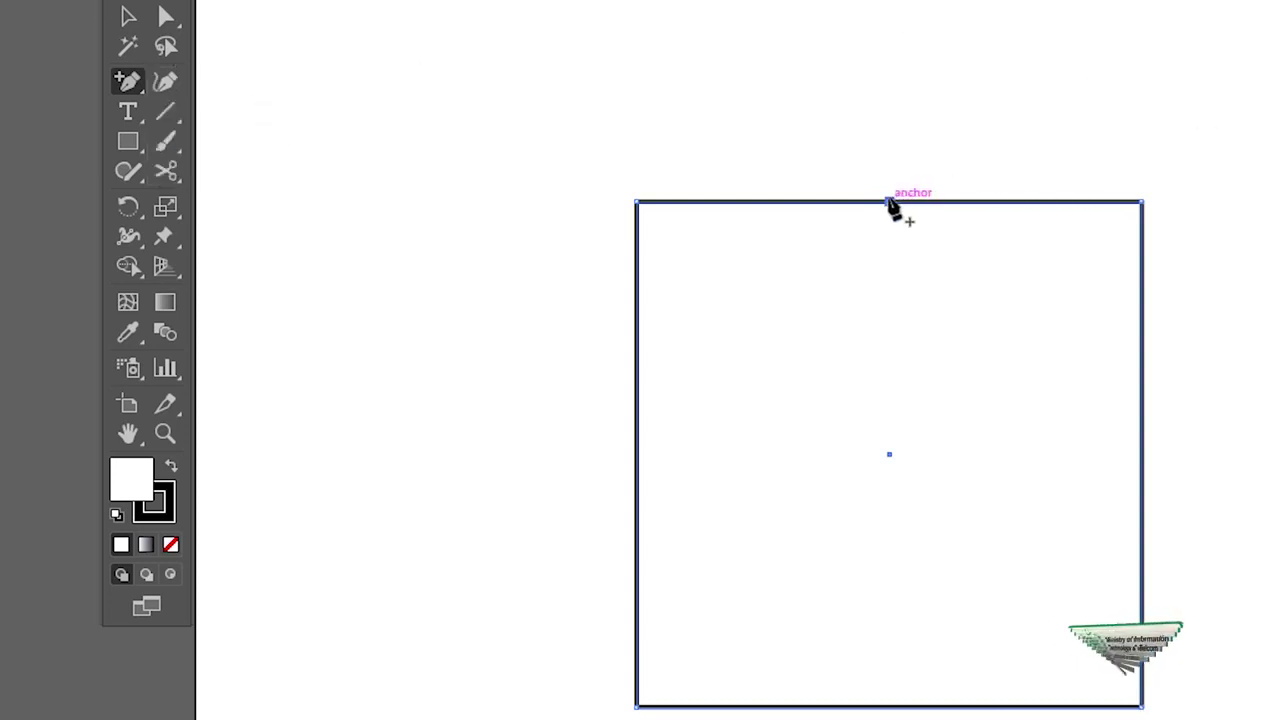
{"action": "left_click", "coordinate": [982, 202]}
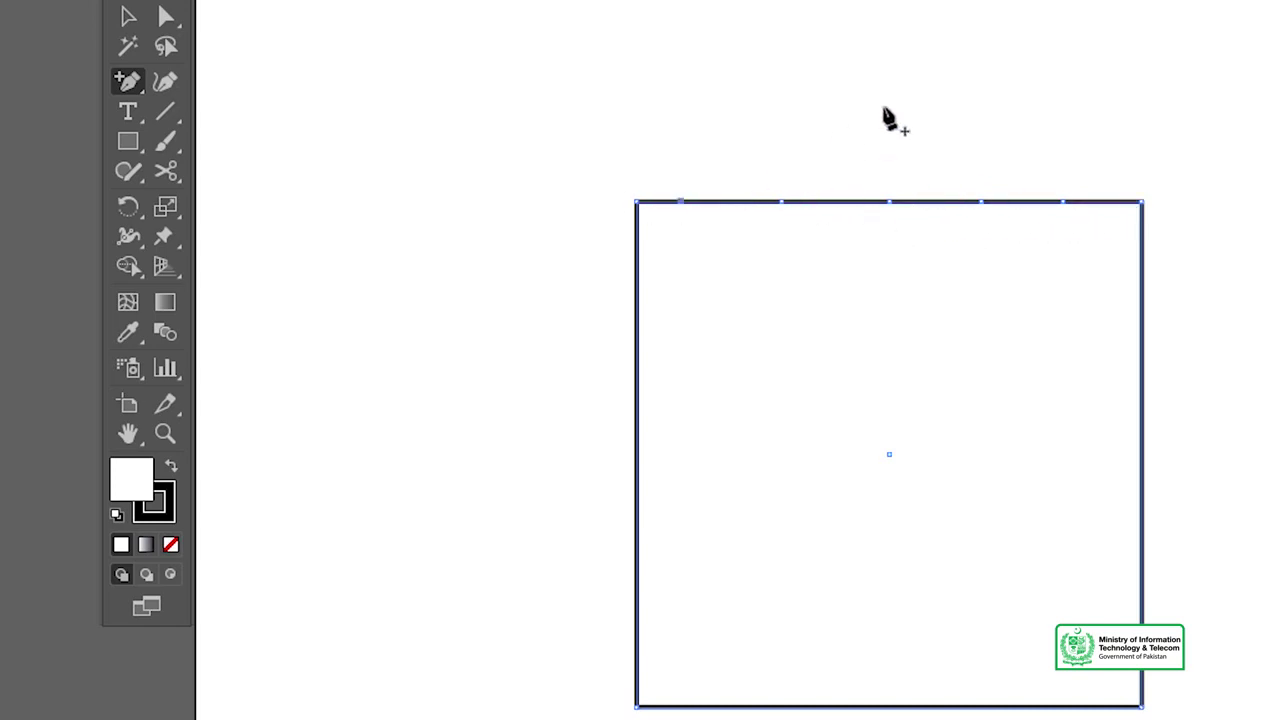
Drag three top-edge anchors up into zigzag peaks, then undo back to a straight top.
{"action": "left_click", "coordinate": [166, 17]}
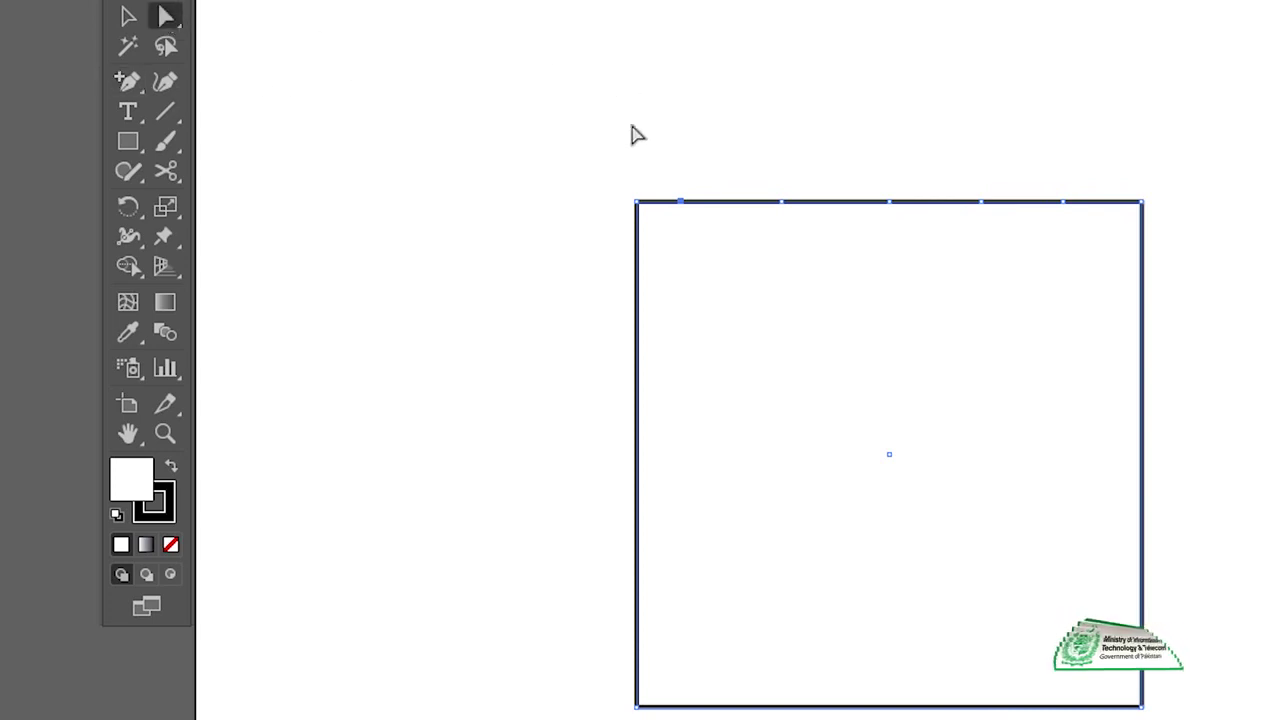
{"action": "left_click_drag", "start_coordinate": [680, 202], "coordinate": [708, 142]}
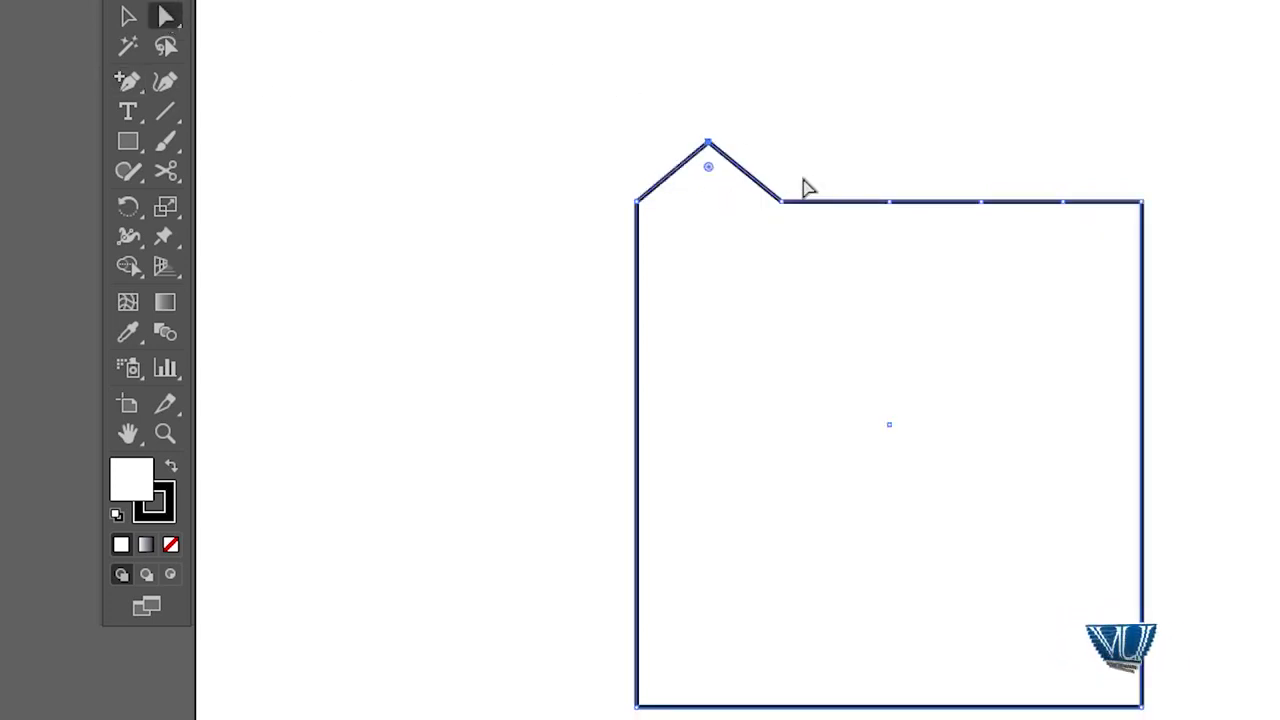
{"action": "left_click_drag", "start_coordinate": [889, 202], "coordinate": [912, 127]}
{"action": "left_click_drag", "start_coordinate": [1063, 202], "coordinate": [1128, 126]}
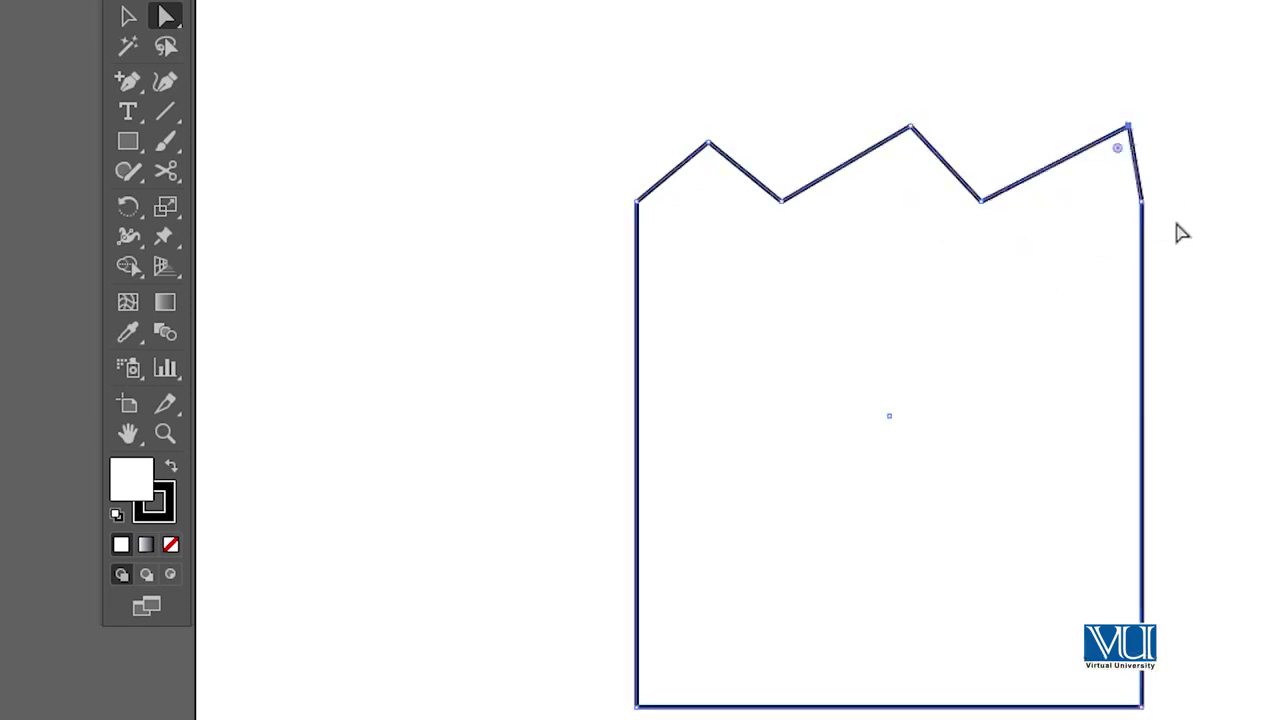
{"action": "key", "text": "ctrl+z"}
{"action": "key", "text": "ctrl+z"}
{"action": "key", "text": "ctrl+z"}
{"action": "key", "text": "ctrl+z"}
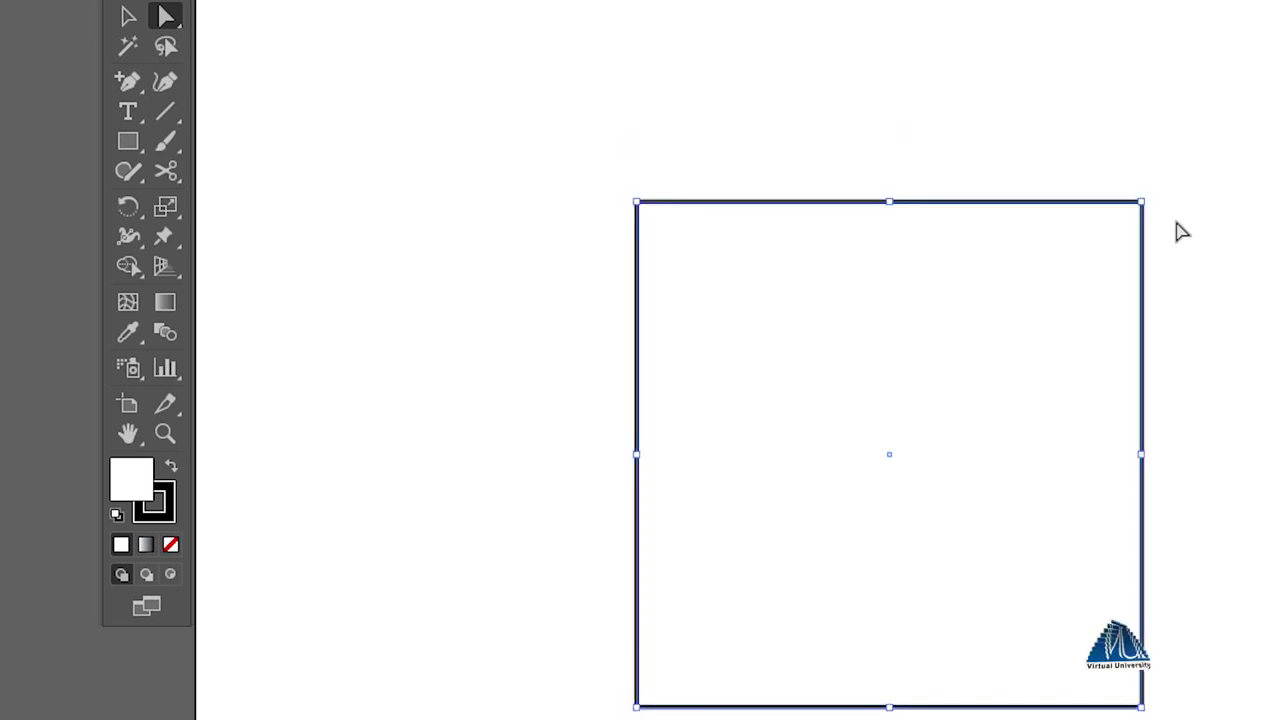
{"action": "left_click", "coordinate": [140, 85]}
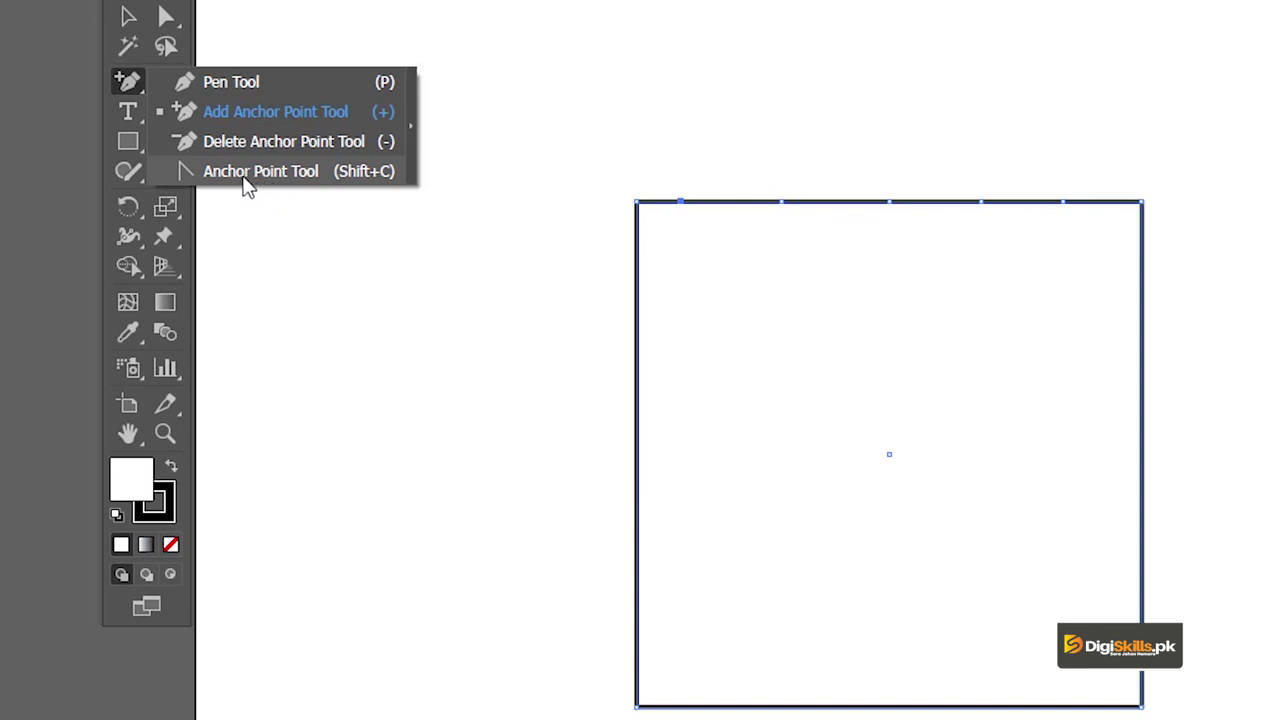
Drag smooth handles from the top-left corner and two top-edge anchors to make waves.
{"action": "left_click", "coordinate": [247, 180]}
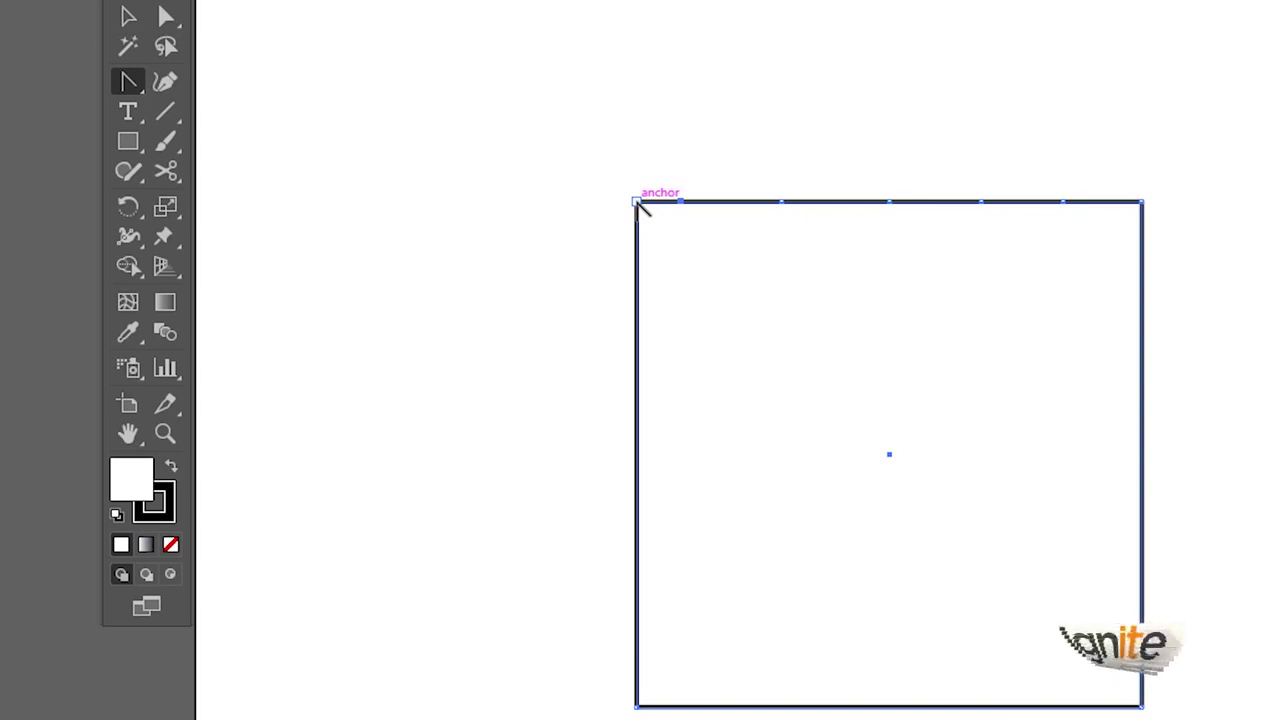
{"action": "left_click", "coordinate": [637, 201]}
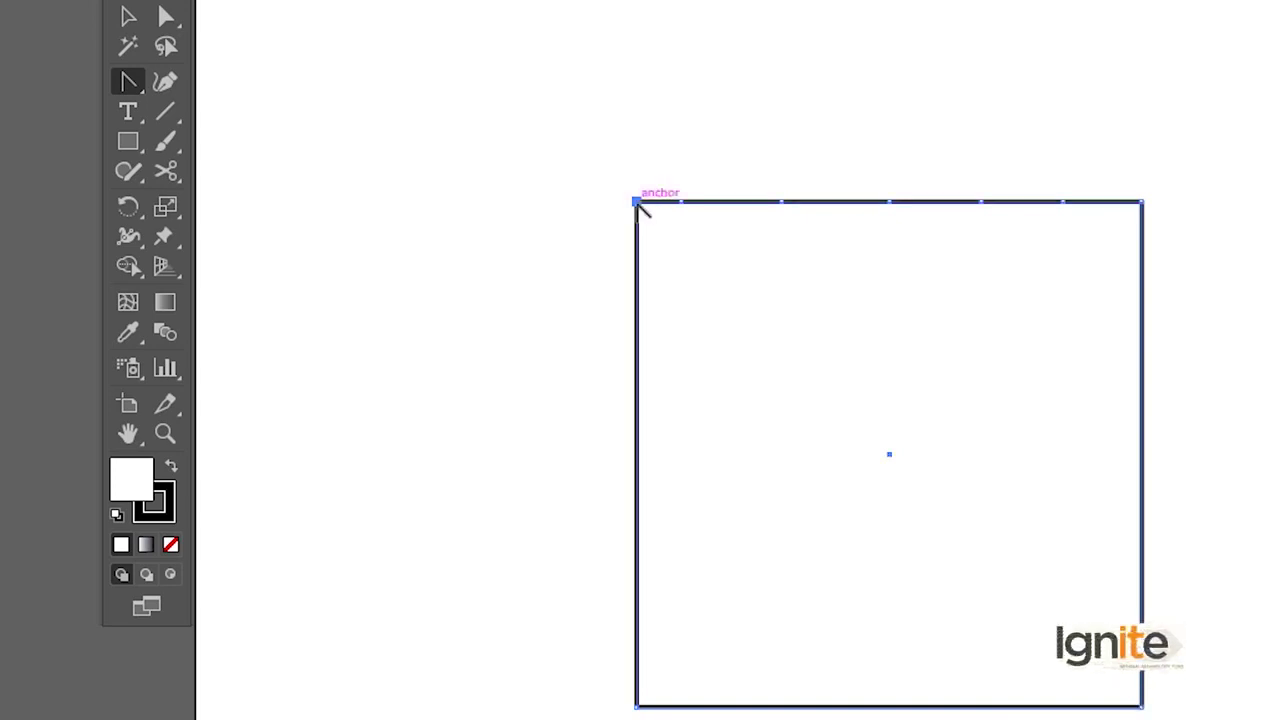
{"action": "mouse_move", "coordinate": [637, 201]}
{"action": "left_mouse_down"}
{"action": "mouse_move", "coordinate": [722, 172]}
{"action": "mouse_move", "coordinate": [649, 114]}
{"action": "mouse_move", "coordinate": [735, 156]}
{"action": "left_mouse_up"}
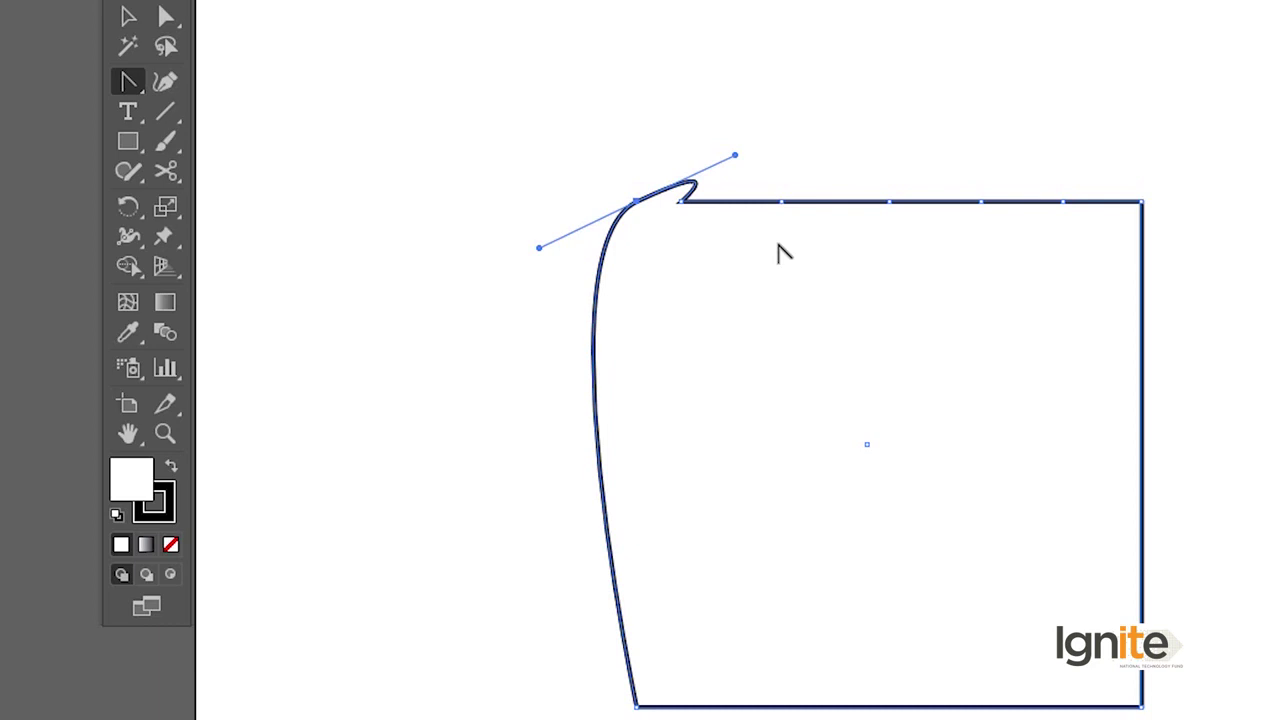
{"action": "mouse_move", "coordinate": [781, 201]}
{"action": "left_mouse_down"}
{"action": "mouse_move", "coordinate": [886, 157]}
{"action": "mouse_move", "coordinate": [882, 147]}
{"action": "left_mouse_up"}
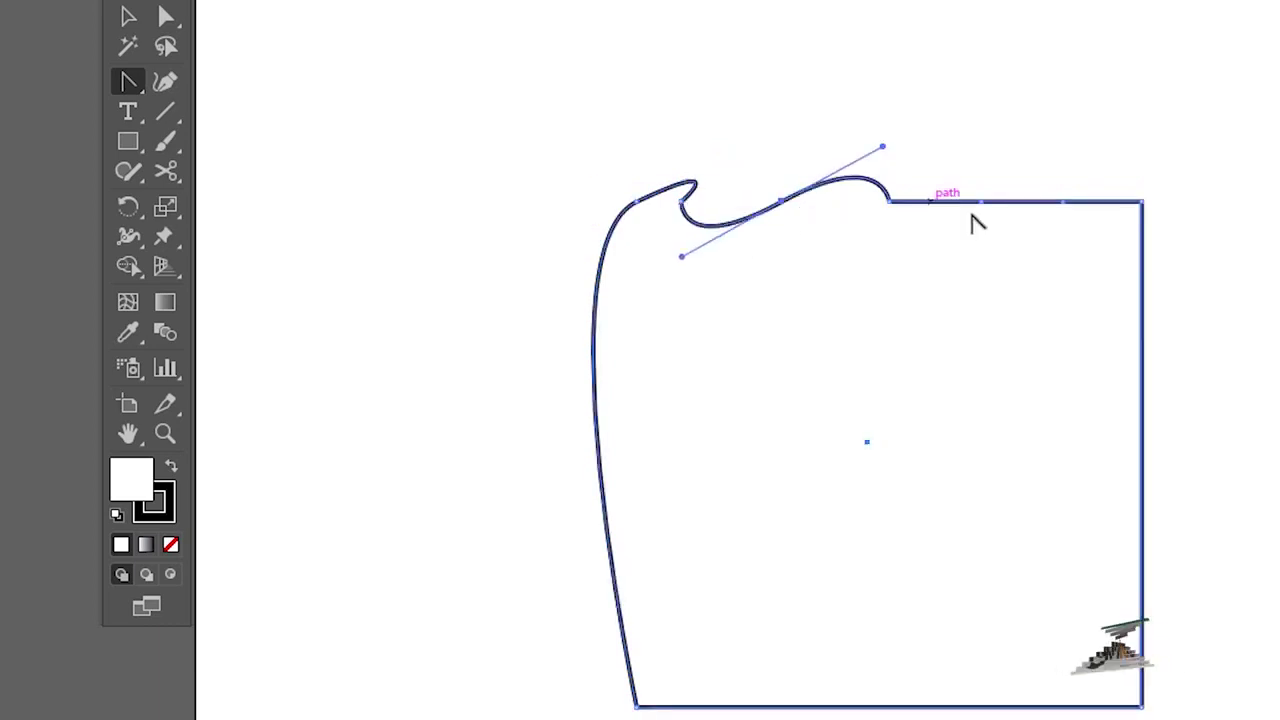
{"action": "left_click_drag", "start_coordinate": [980, 202], "coordinate": [1047, 153]}
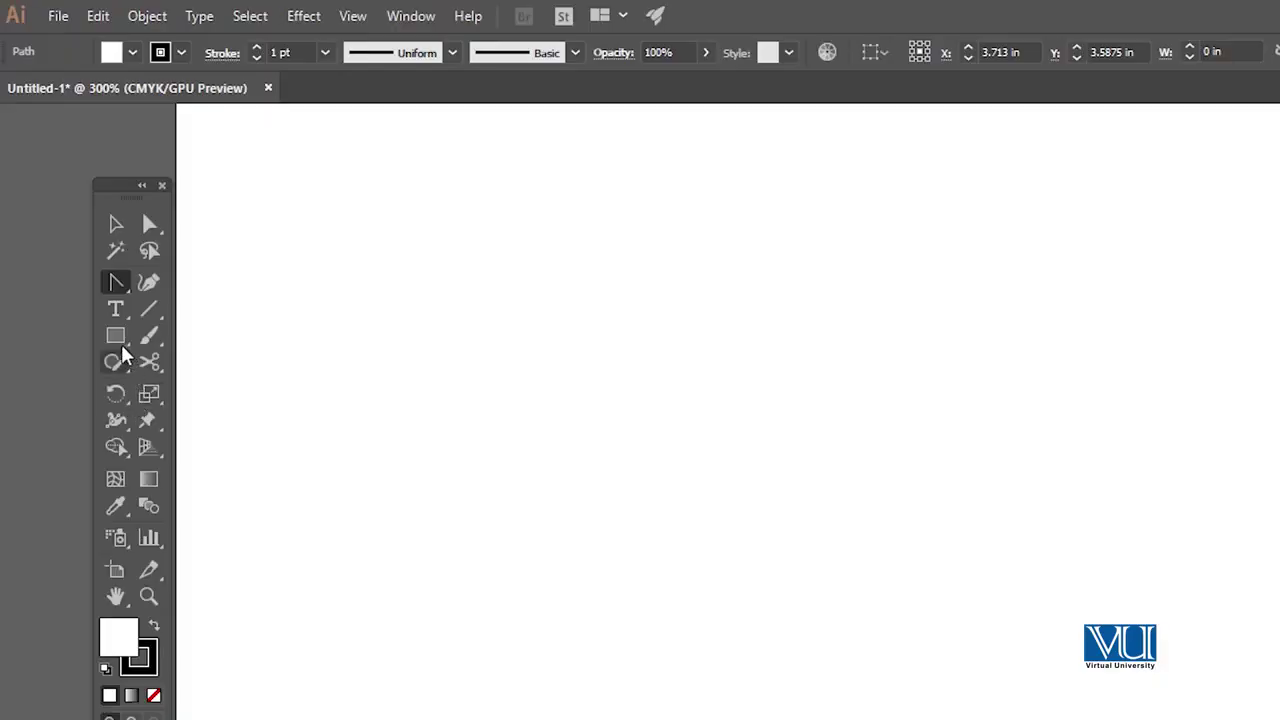
Draw a new square and move it down and to the right.
{"action": "left_click", "coordinate": [117, 337]}
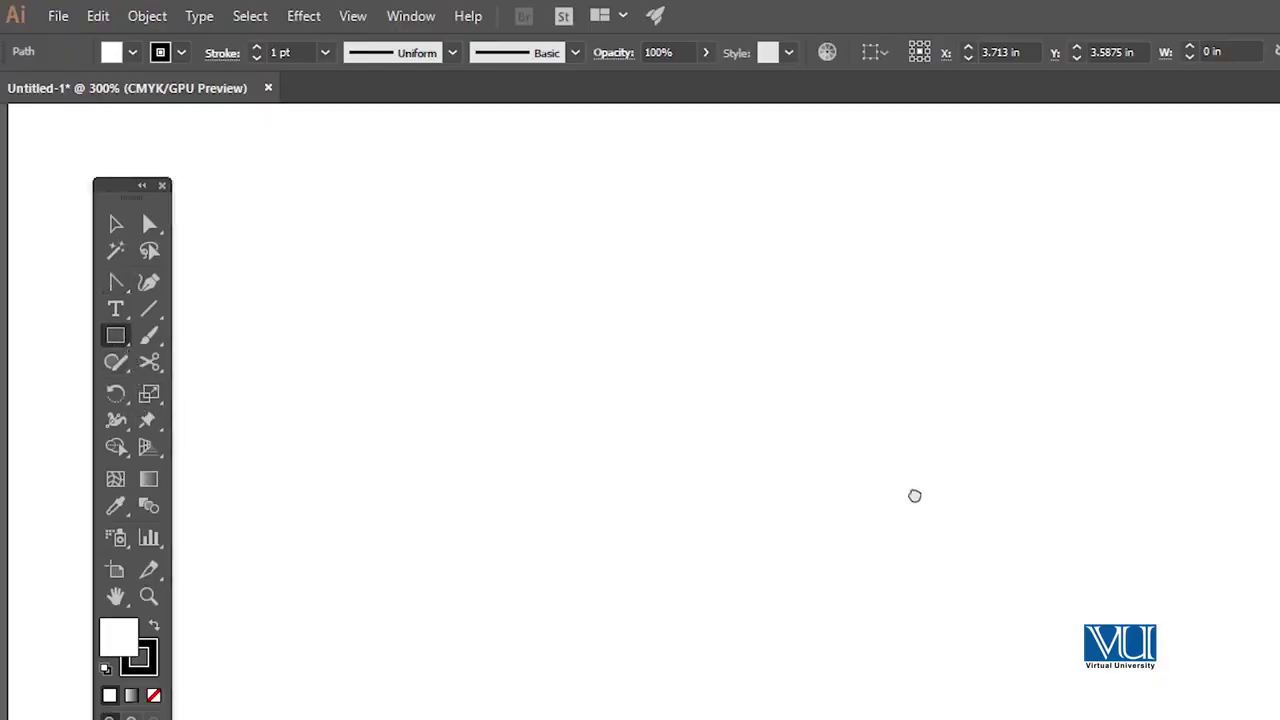
{"action": "left_click_drag", "start_coordinate": [879, 457], "coordinate": [1054, 597]}
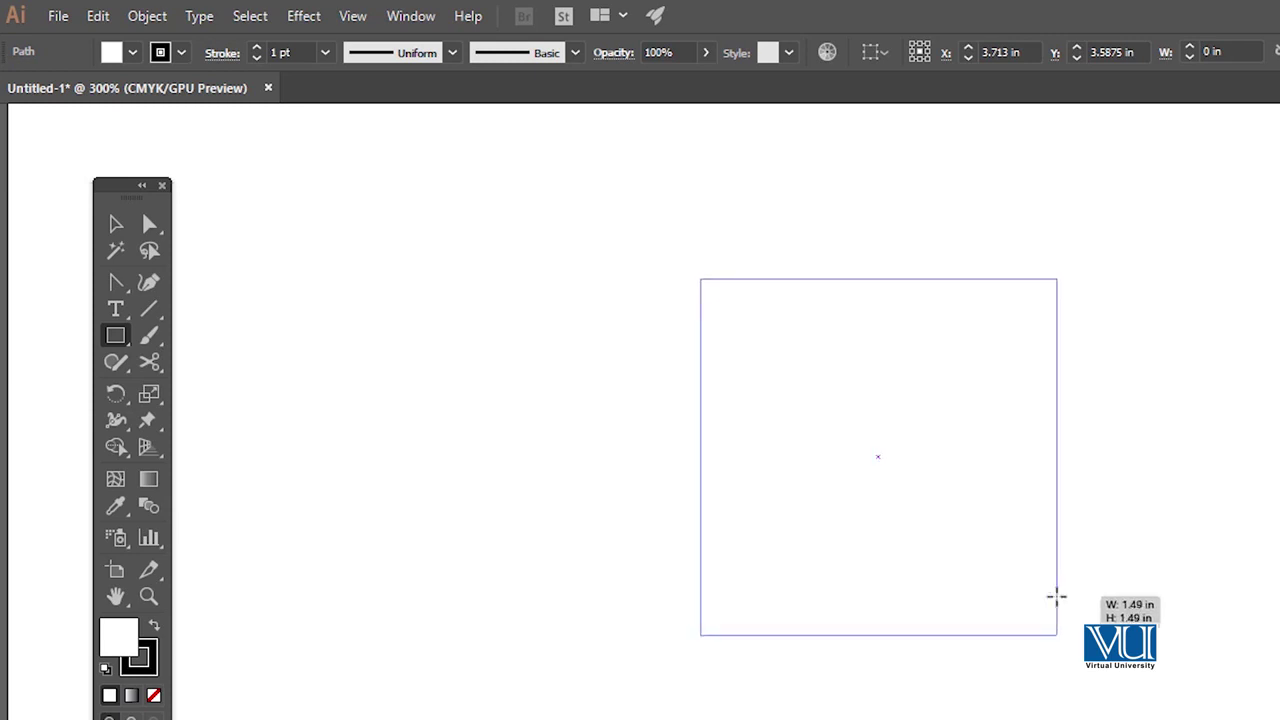
{"action": "key", "text": "v"}
{"action": "left_click_drag", "start_coordinate": [913, 285], "coordinate": [945, 341]}
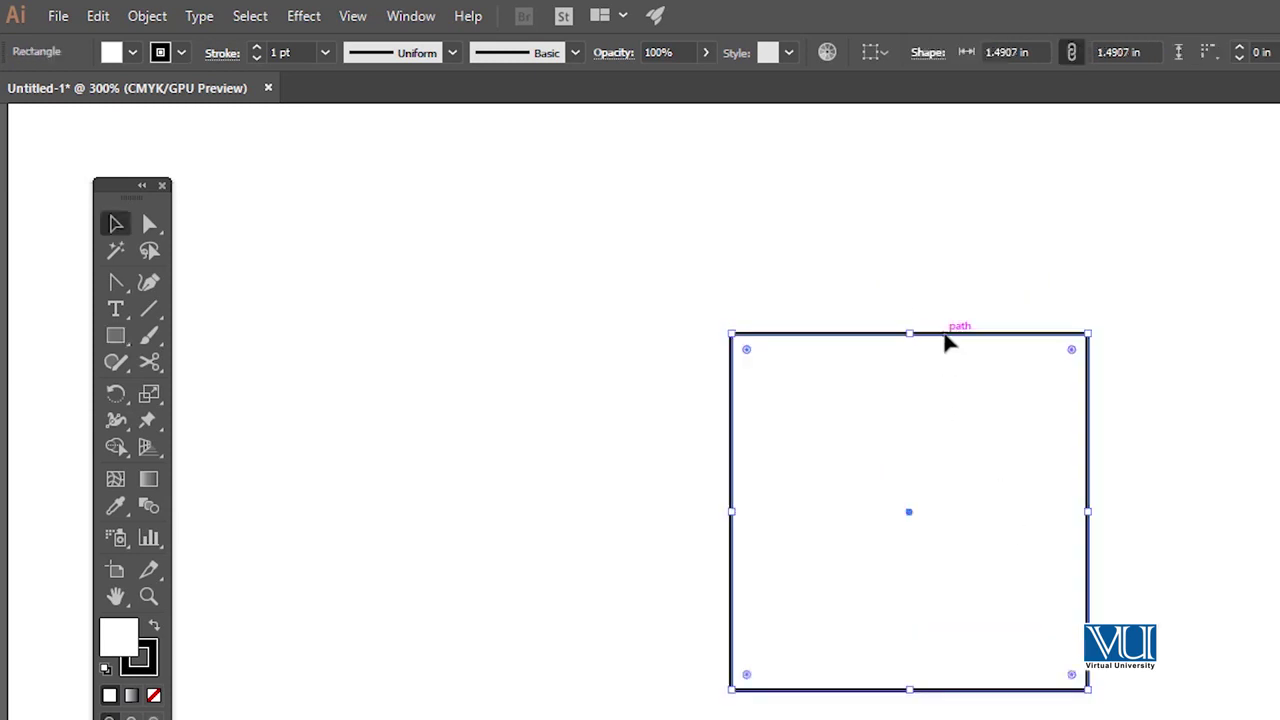
{"action": "left_click", "coordinate": [793, 324]}
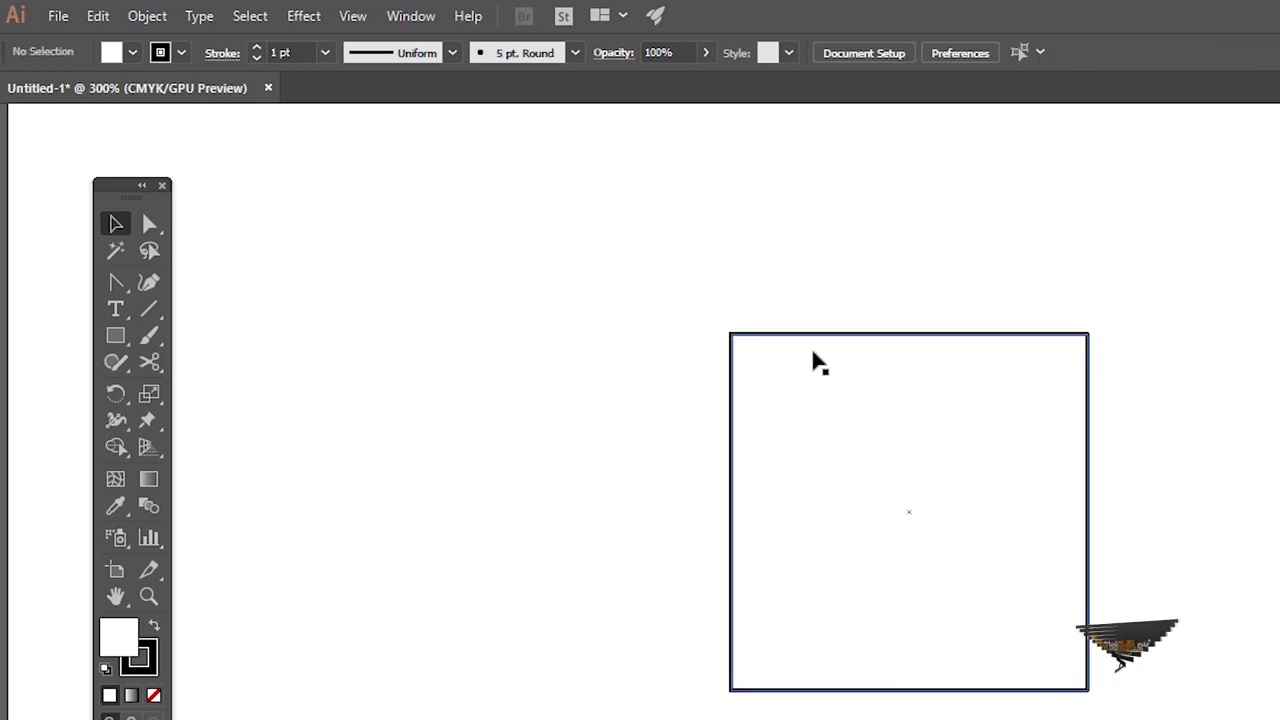
{"action": "left_click", "coordinate": [815, 336]}
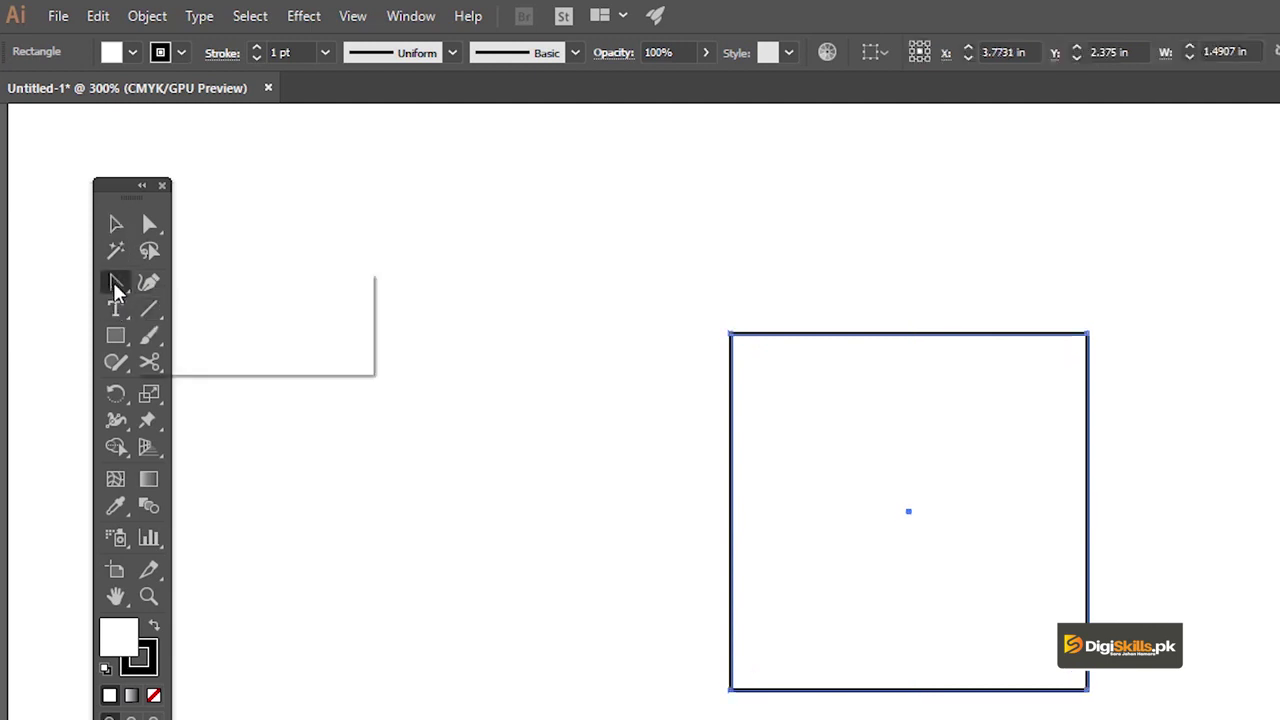
Add a top-centre anchor and drag it into a wave with the Anchor Point Tool.
{"action": "left_click_drag", "start_coordinate": [115, 288], "coordinate": [186, 320]}
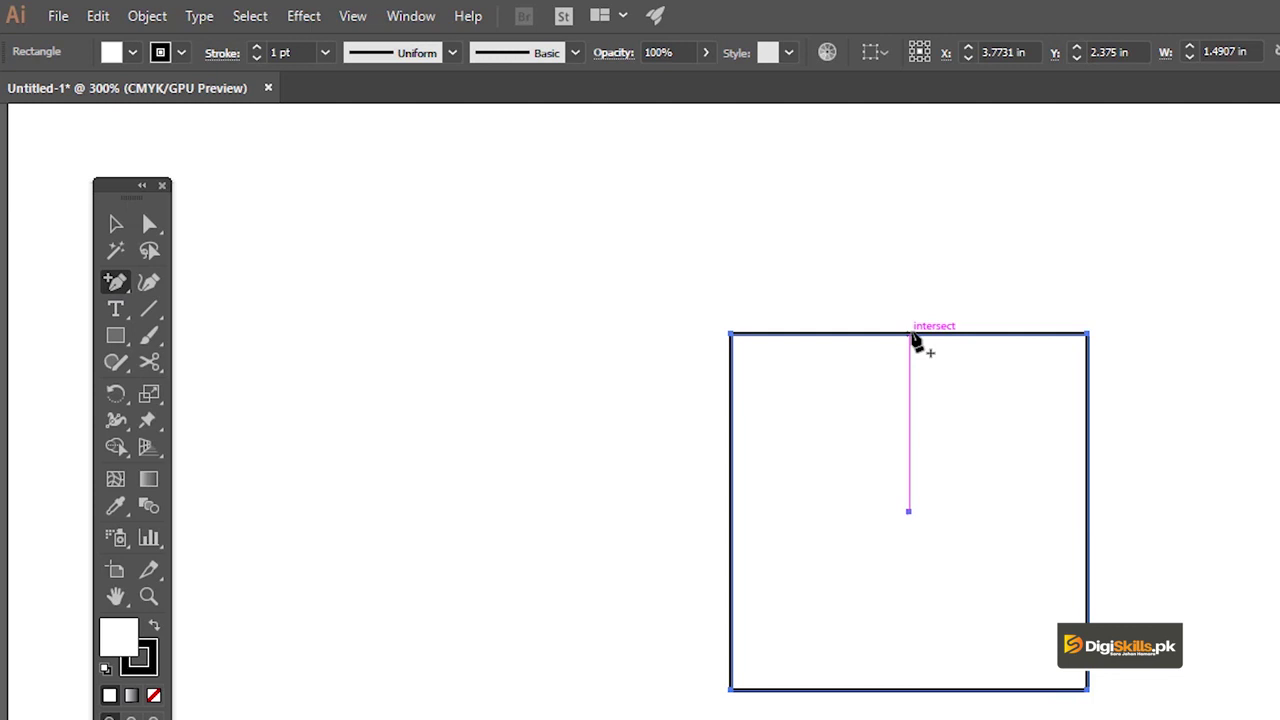
{"action": "left_click", "coordinate": [909, 334]}
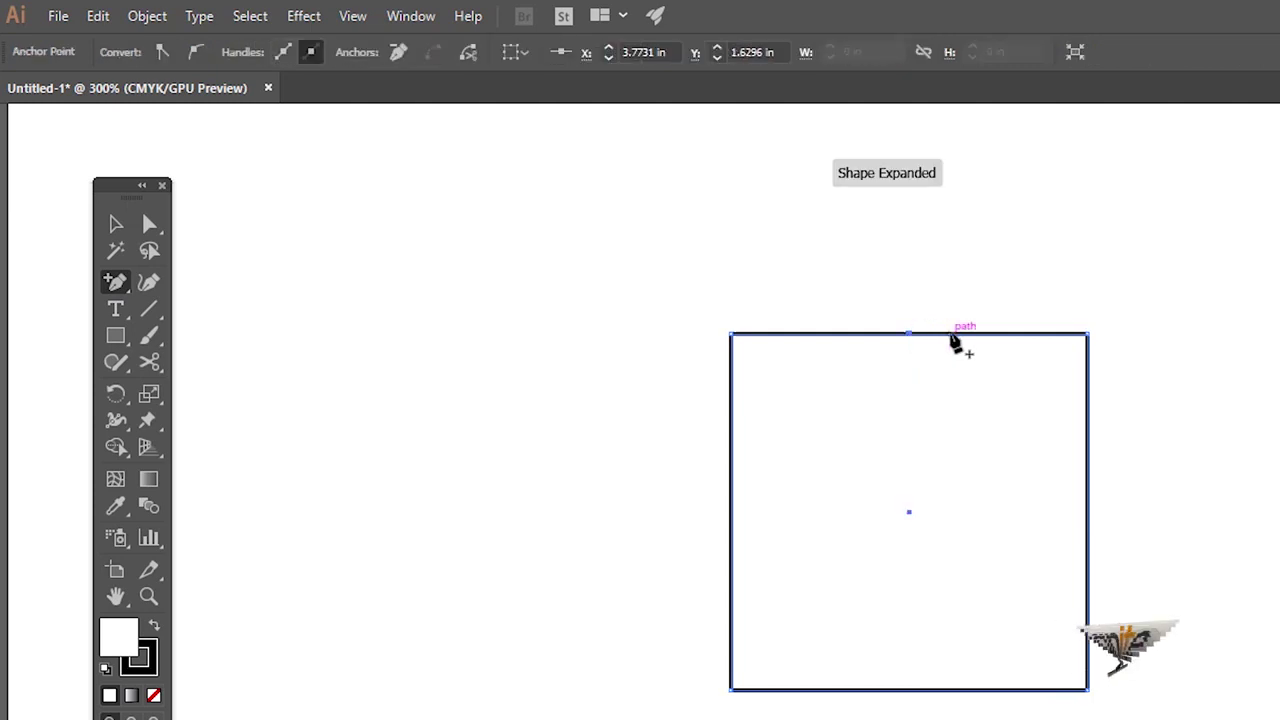
{"action": "left_click", "coordinate": [115, 287]}
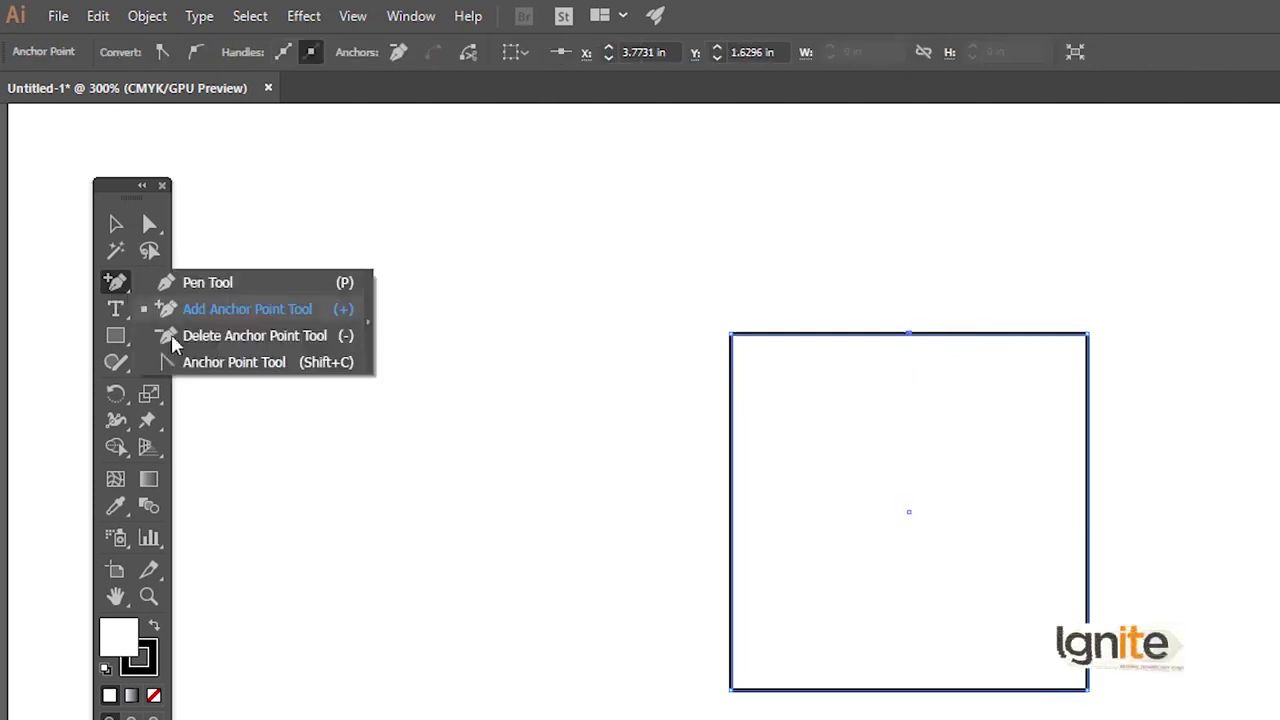
{"action": "left_click_drag", "start_coordinate": [115, 288], "coordinate": [186, 362]}
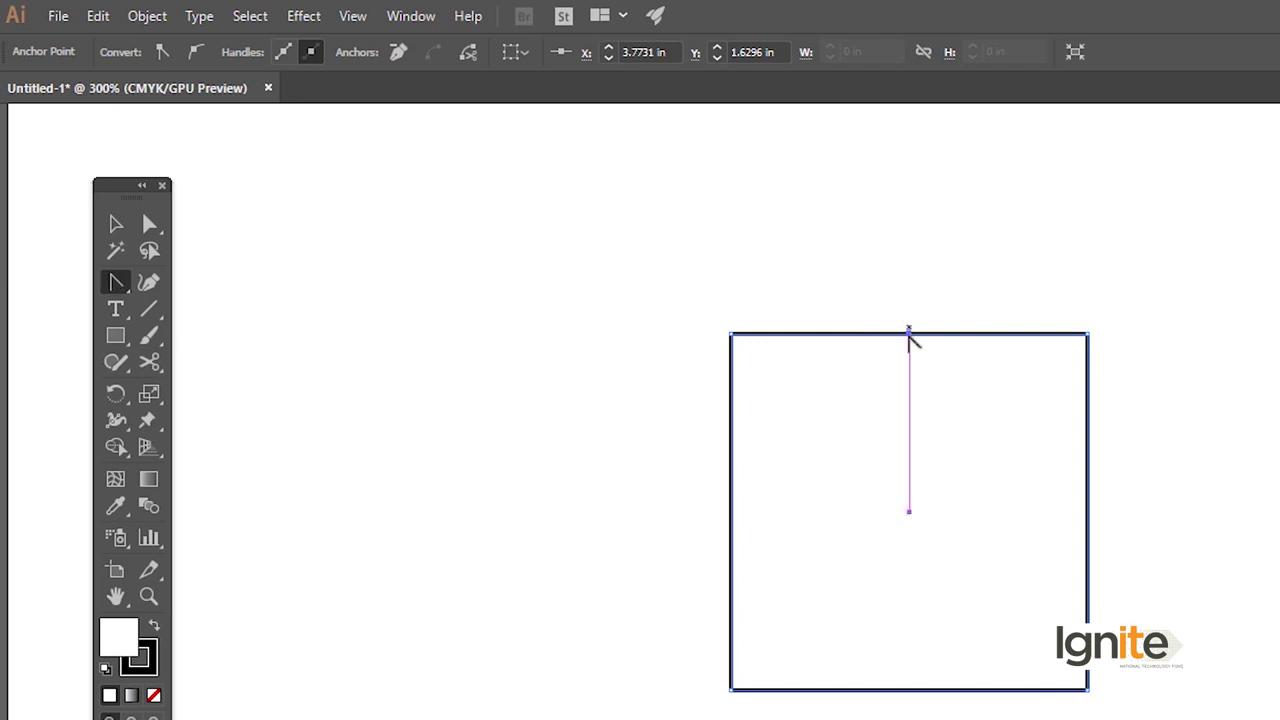
{"action": "left_click_drag", "start_coordinate": [909, 334], "coordinate": [914, 325]}
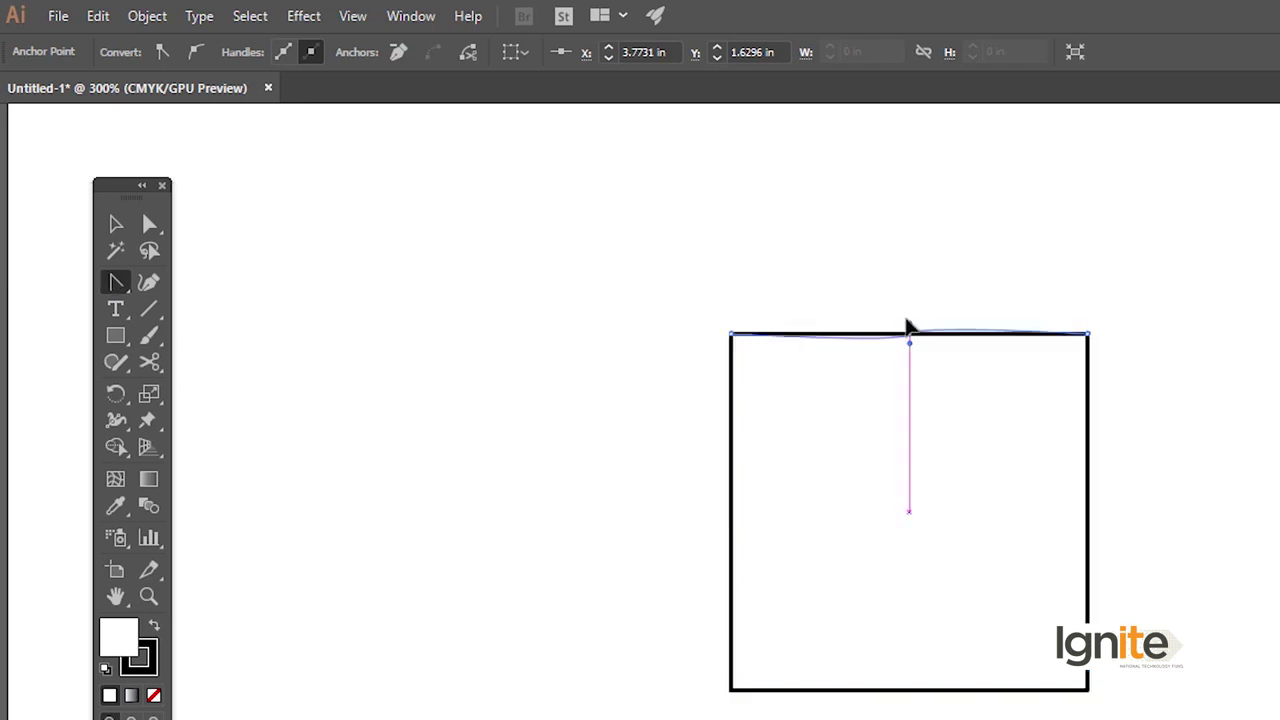
{"action": "left_click", "coordinate": [911, 334]}
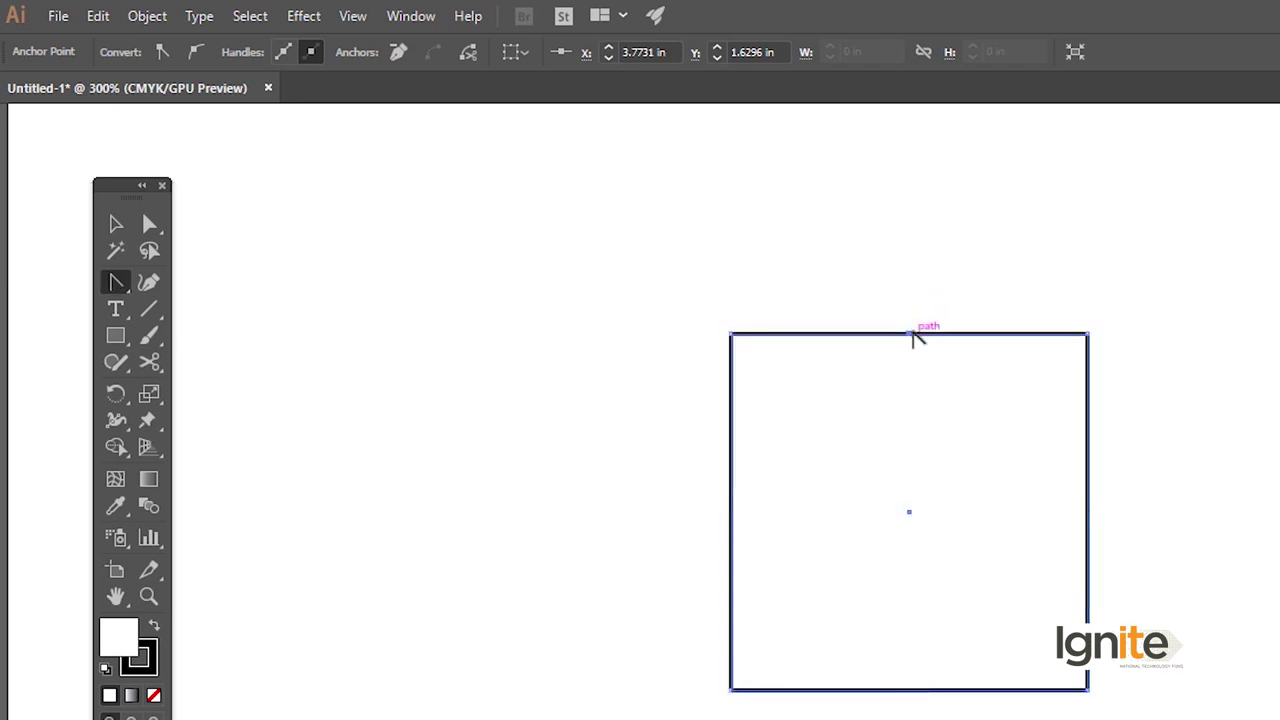
{"action": "left_click_drag", "start_coordinate": [909, 334], "coordinate": [1023, 243]}
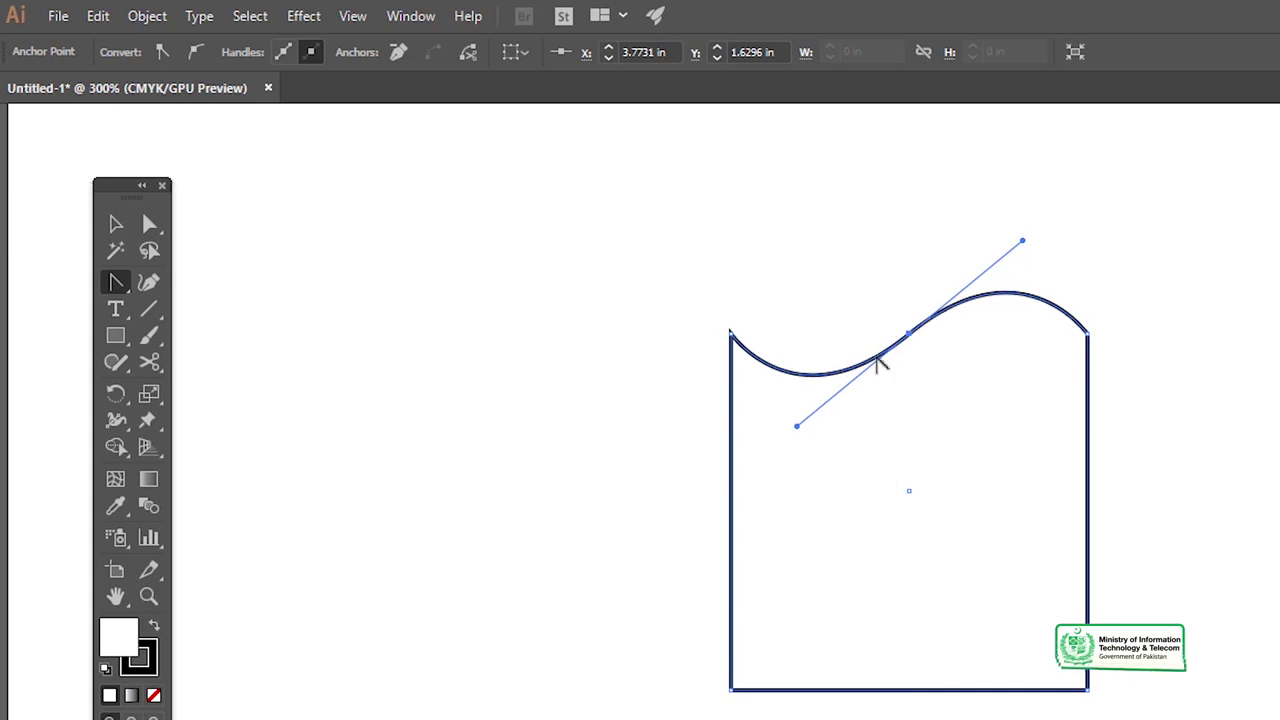
{"action": "left_click", "coordinate": [880, 382], "text": "ctrl"}
Undo the wave and pull the top-centre point straight up into a peak.
{"action": "key", "text": "ctrl+z"}
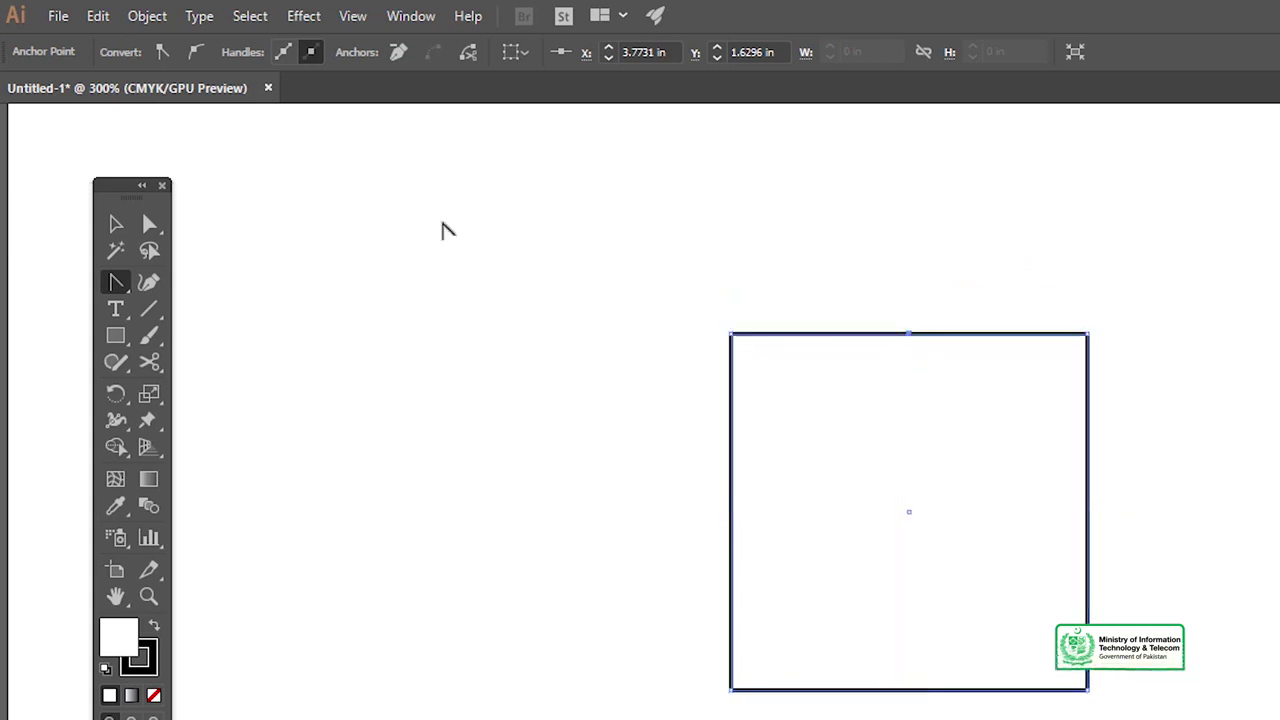
{"action": "left_click", "coordinate": [149, 224]}
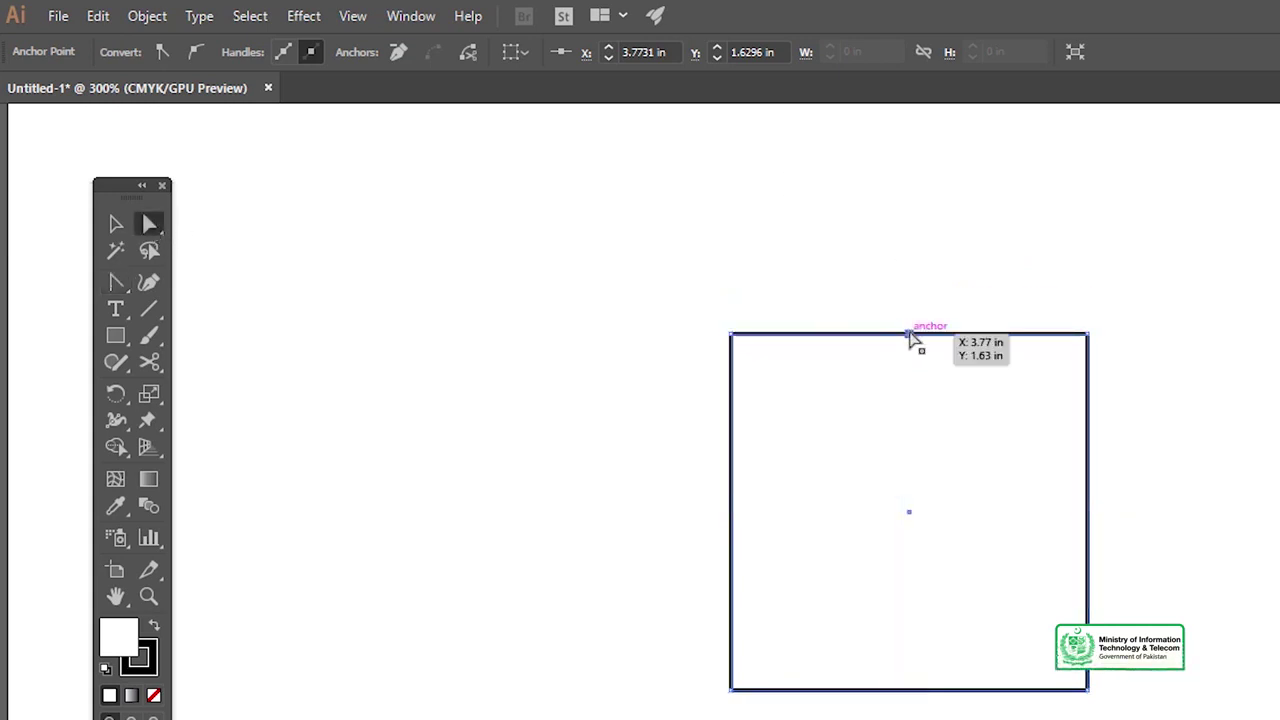
{"action": "left_click_drag", "start_coordinate": [910, 335], "coordinate": [910, 243]}
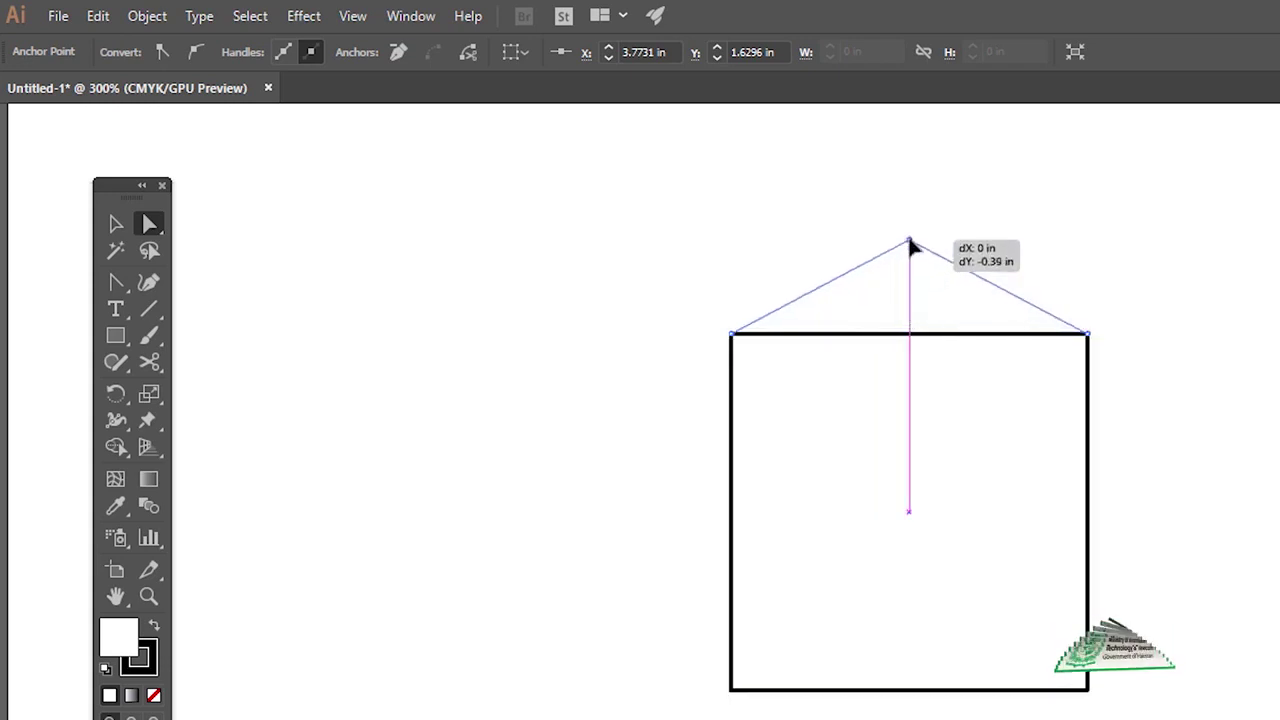
{"action": "left_click_drag", "start_coordinate": [910, 243], "coordinate": [910, 243]}
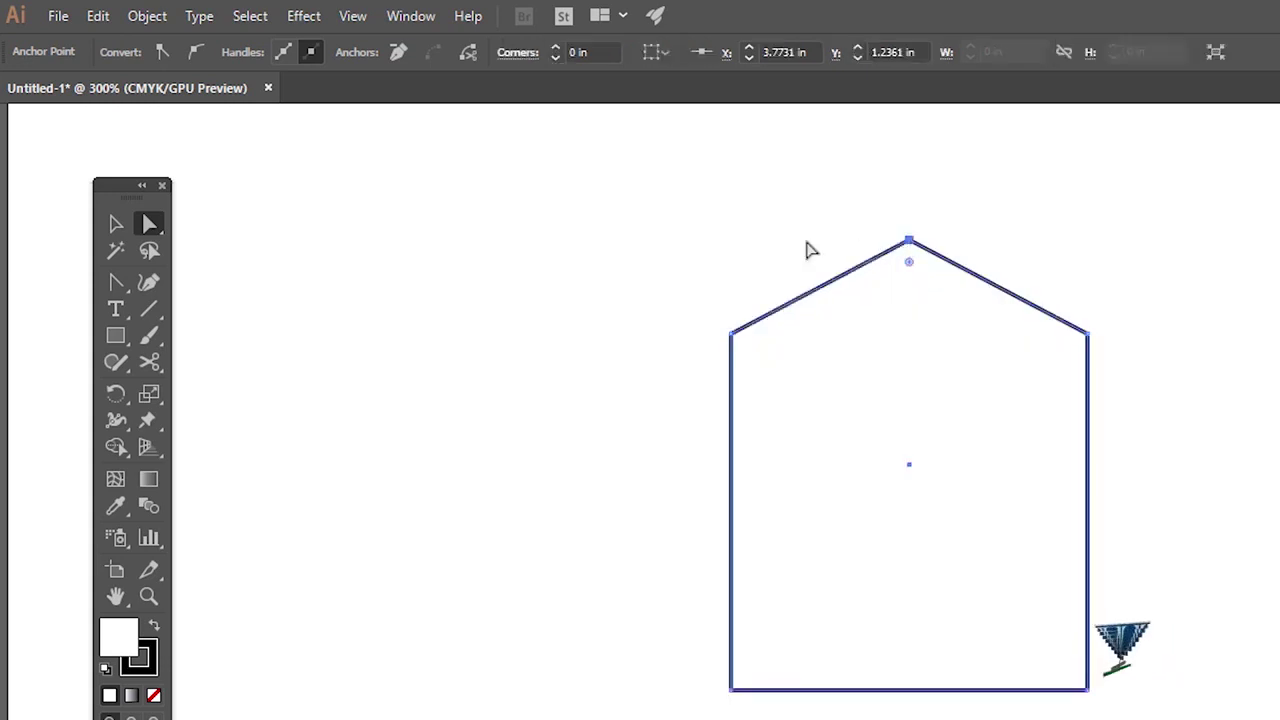
Round the peak into a smooth arch by dragging handles from it, then deselect.
{"action": "left_click", "coordinate": [116, 283]}
{"action": "left_click", "coordinate": [907, 240]}
{"action": "mouse_move", "coordinate": [910, 243]}
{"action": "left_mouse_down"}
{"action": "mouse_move", "coordinate": [1075, 232]}
{"action": "mouse_move", "coordinate": [1051, 239]}
{"action": "left_mouse_up"}
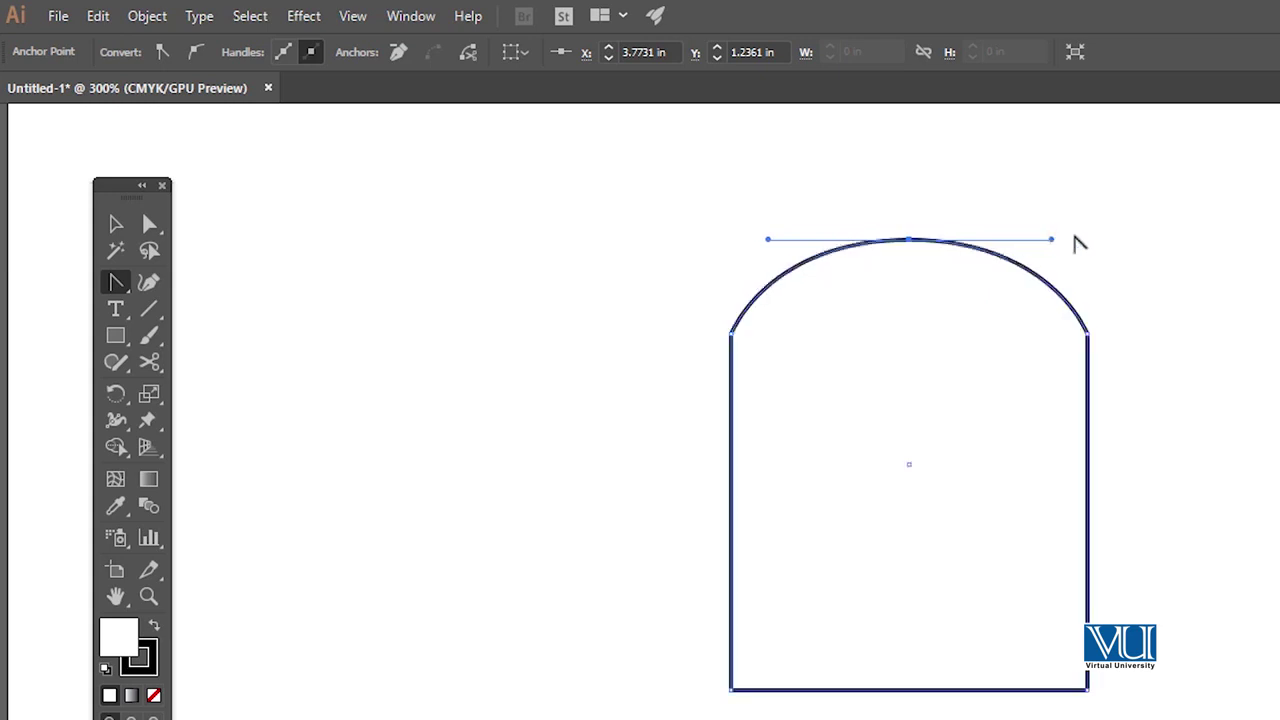
{"action": "key", "text": "v"}
{"action": "left_click", "coordinate": [1172, 332]}
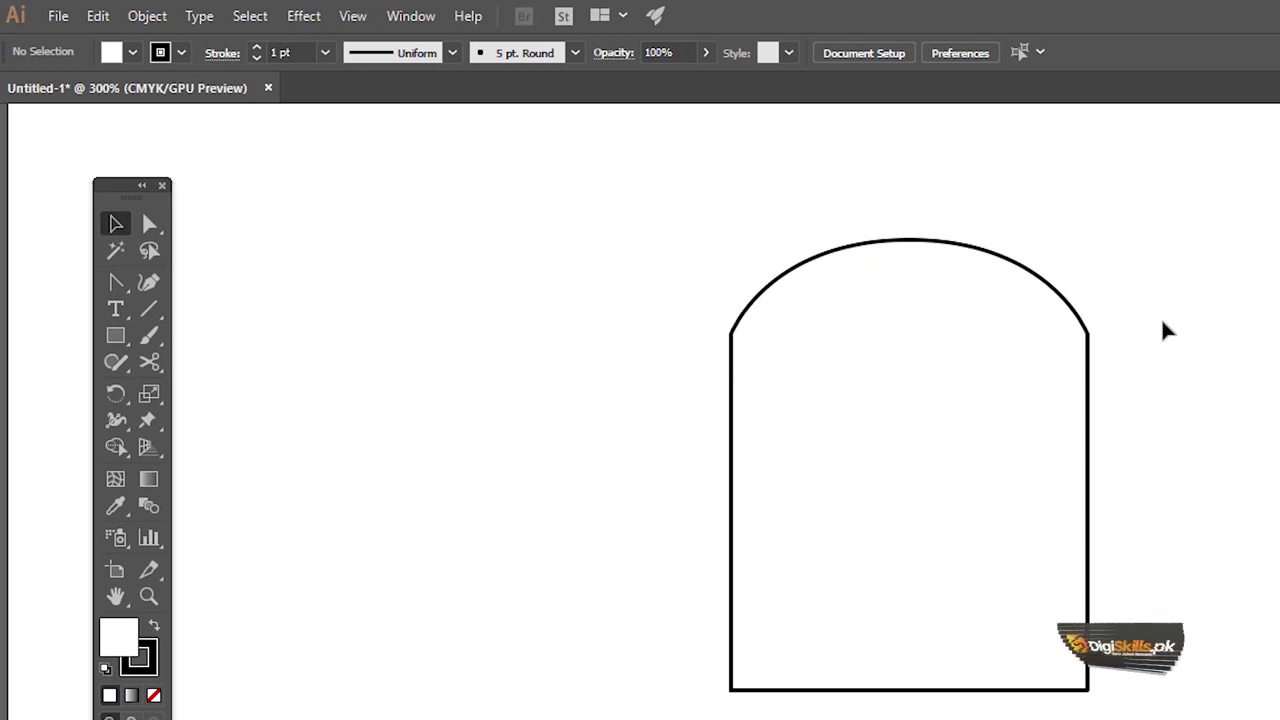
Drag the arch about 2.34 in right toward the artboard edge, retrying after one undo.
{"action": "left_click", "coordinate": [905, 463], "text": "alt"}
{"action": "left_click", "coordinate": [908, 506], "text": "alt"}
{"action": "left_click", "coordinate": [896, 620]}
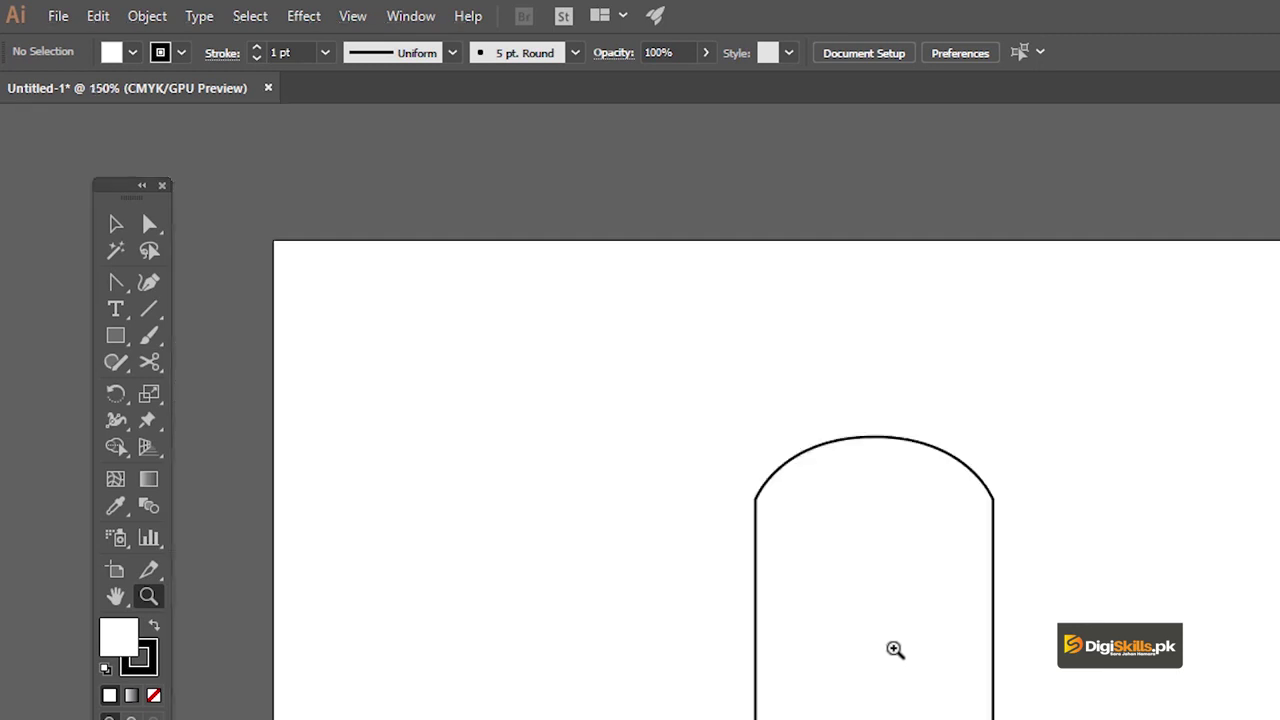
{"action": "left_click", "coordinate": [894, 651]}
{"action": "key", "text": "v"}
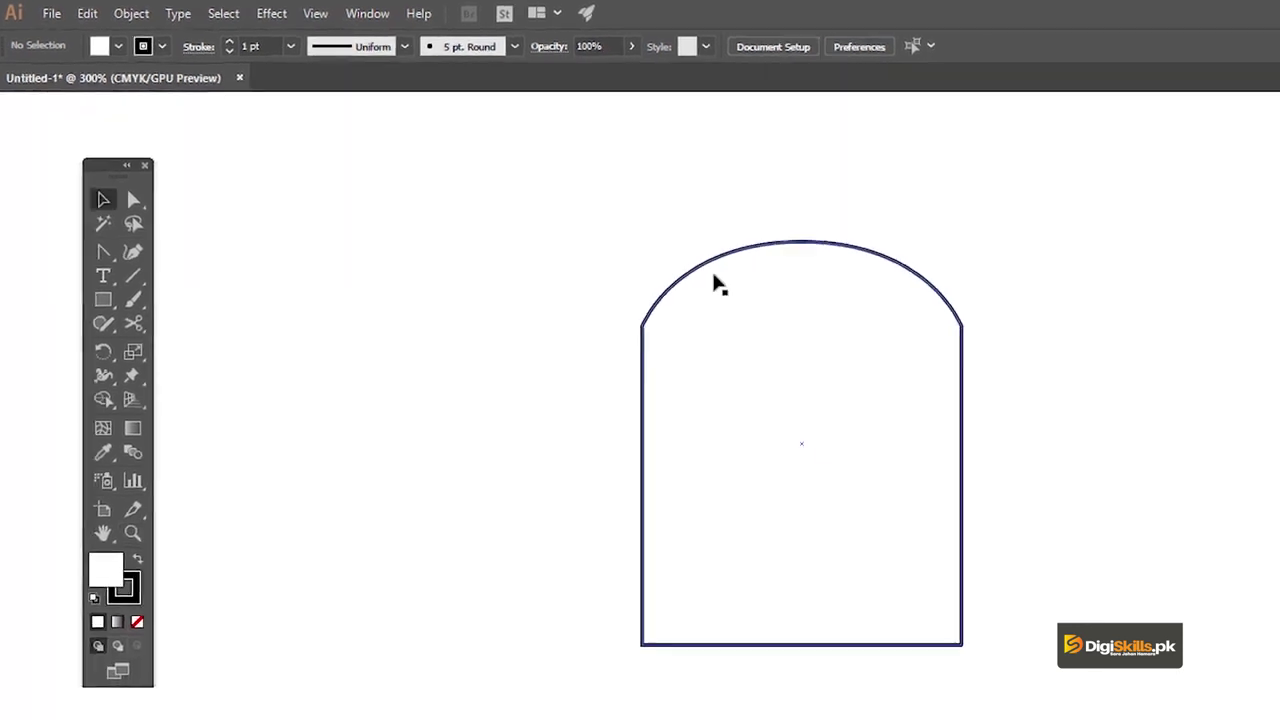
{"action": "left_click_drag", "start_coordinate": [668, 242], "coordinate": [975, 241]}
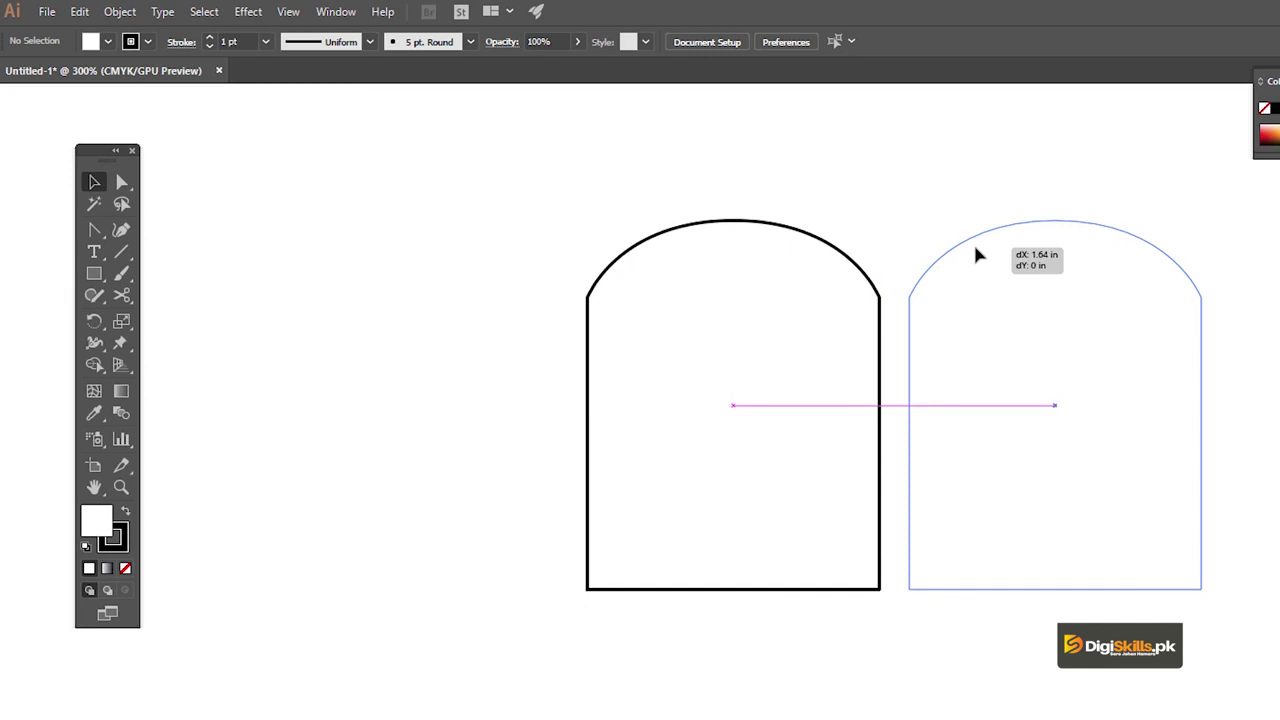
{"action": "left_click", "coordinate": [875, 160]}
{"action": "key", "text": "ctrl+z"}
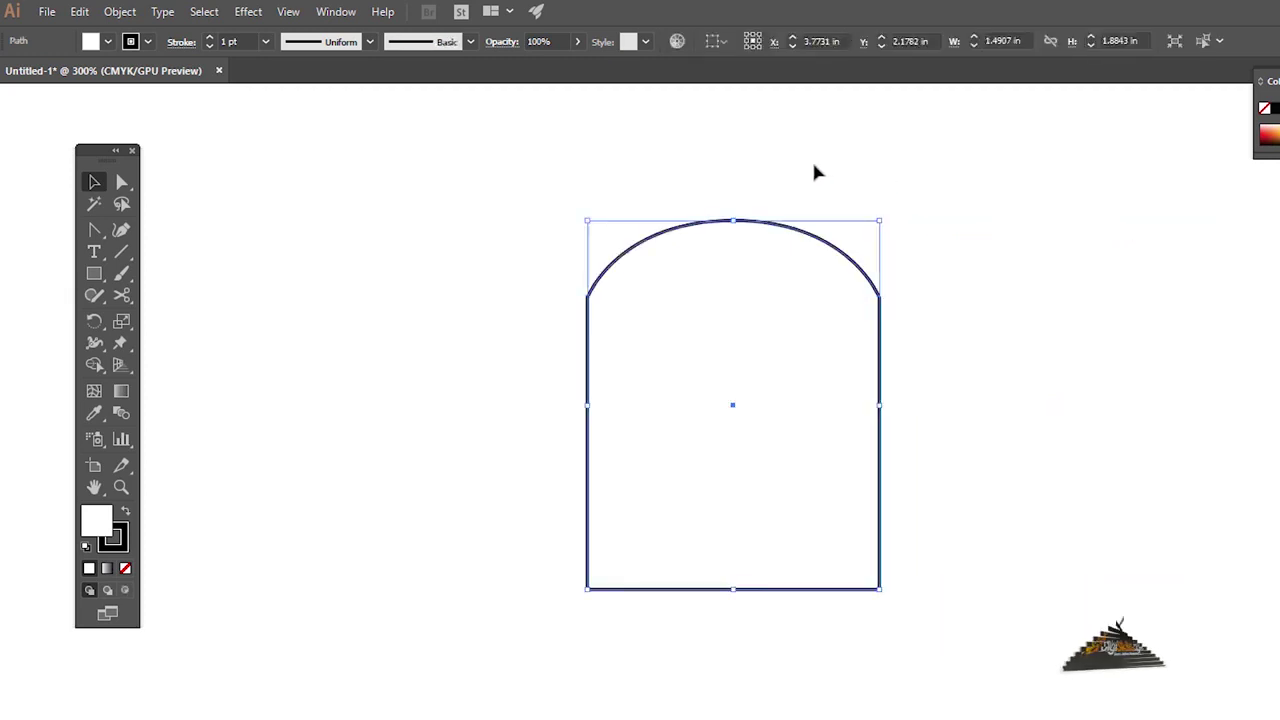
{"action": "left_click", "coordinate": [795, 185]}
{"action": "left_click", "coordinate": [752, 233]}
{"action": "left_click_drag", "start_coordinate": [800, 223], "coordinate": [1275, 215]}
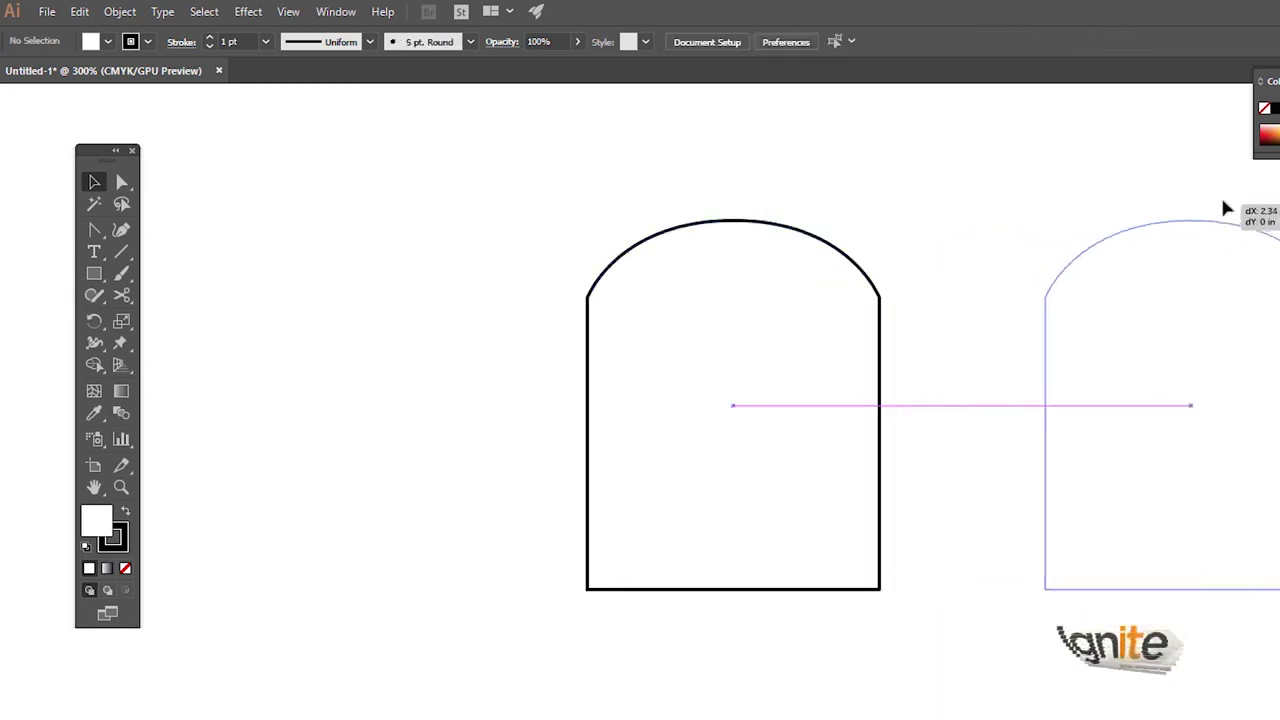
Draw a hexagon with the Polygon tool and delete the arch.
{"action": "left_click", "coordinate": [94, 273]}
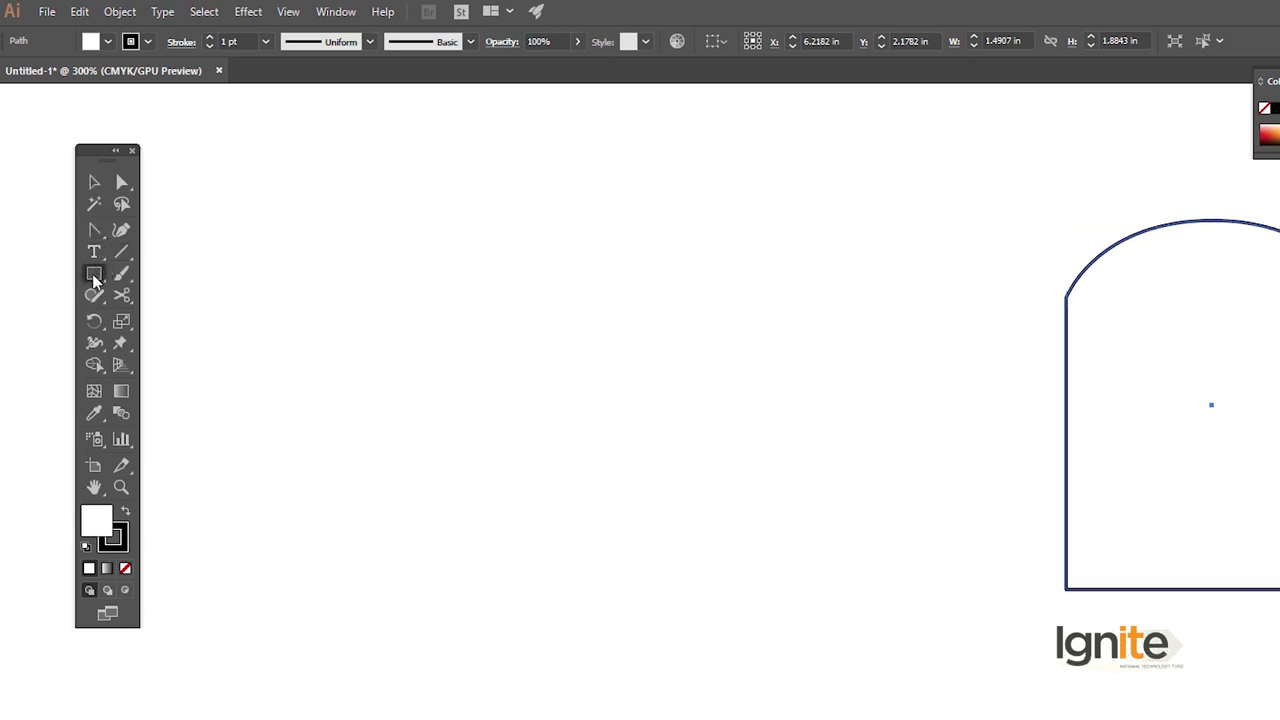
{"action": "left_click", "coordinate": [183, 346]}
{"action": "key", "text": "shift+x"}
{"action": "left_click_drag", "start_coordinate": [561, 323], "coordinate": [642, 376]}
{"action": "key", "text": "ctrl+z"}
{"action": "key", "text": "ctrl+z"}
{"action": "key", "text": "v"}
{"action": "left_click", "coordinate": [734, 291]}
{"action": "left_click", "coordinate": [1162, 238]}
{"action": "key", "text": "Delete"}
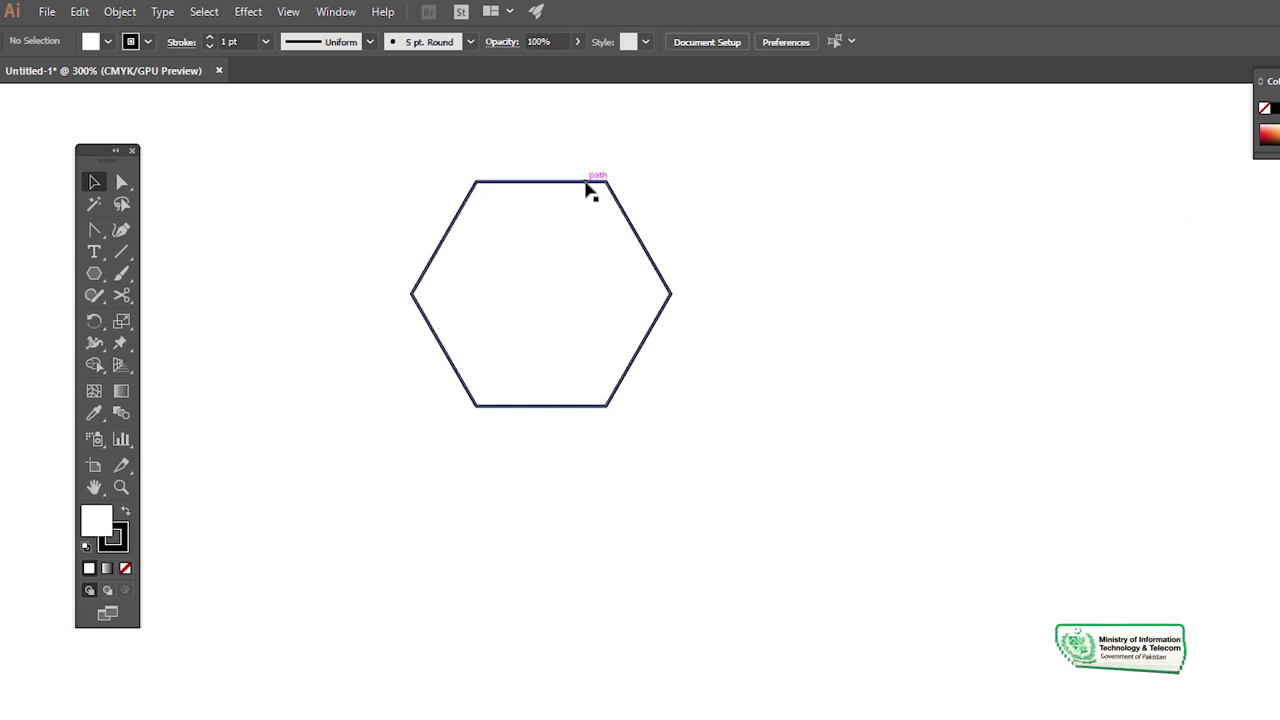
Move the hexagon to the canvas centre and enlarge it to about 1.676 × 1.4515 in.
{"action": "left_click_drag", "start_coordinate": [590, 190], "coordinate": [793, 320]}
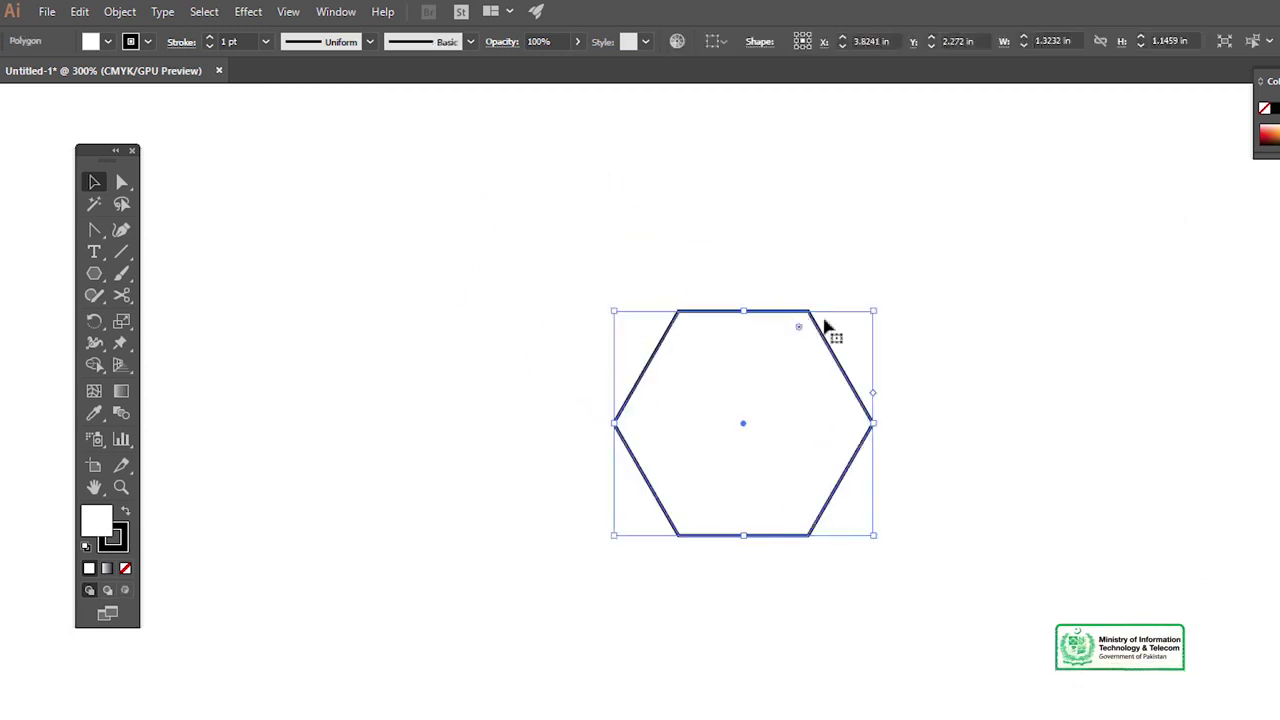
{"action": "left_click_drag", "start_coordinate": [886, 305], "coordinate": [949, 283]}
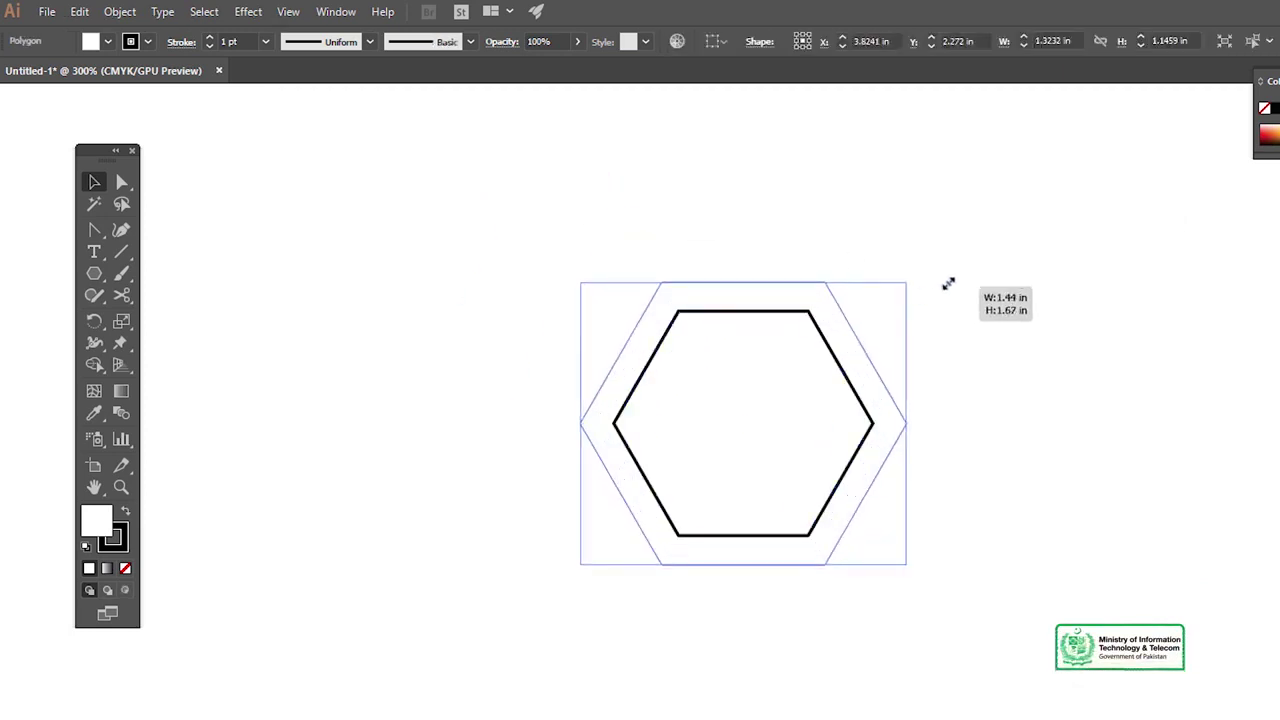
{"action": "left_click", "coordinate": [703, 267]}
{"action": "left_click", "coordinate": [698, 282]}
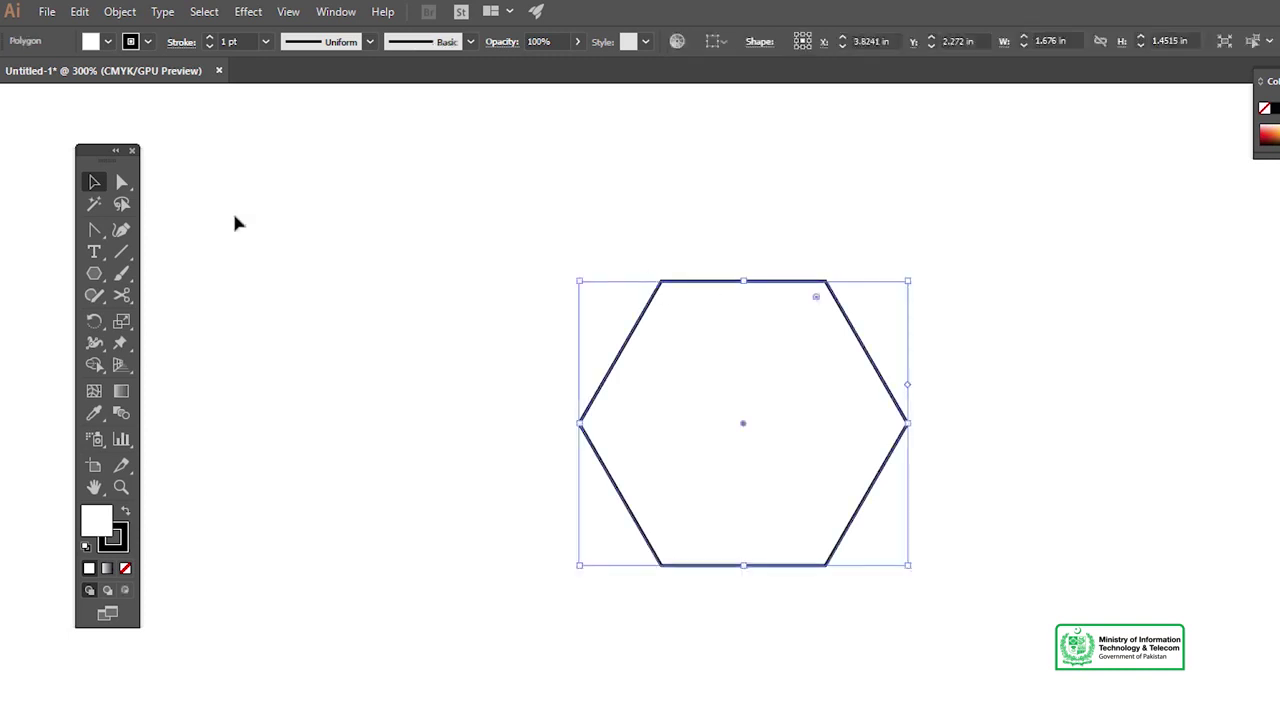
{"action": "key", "text": "p"}
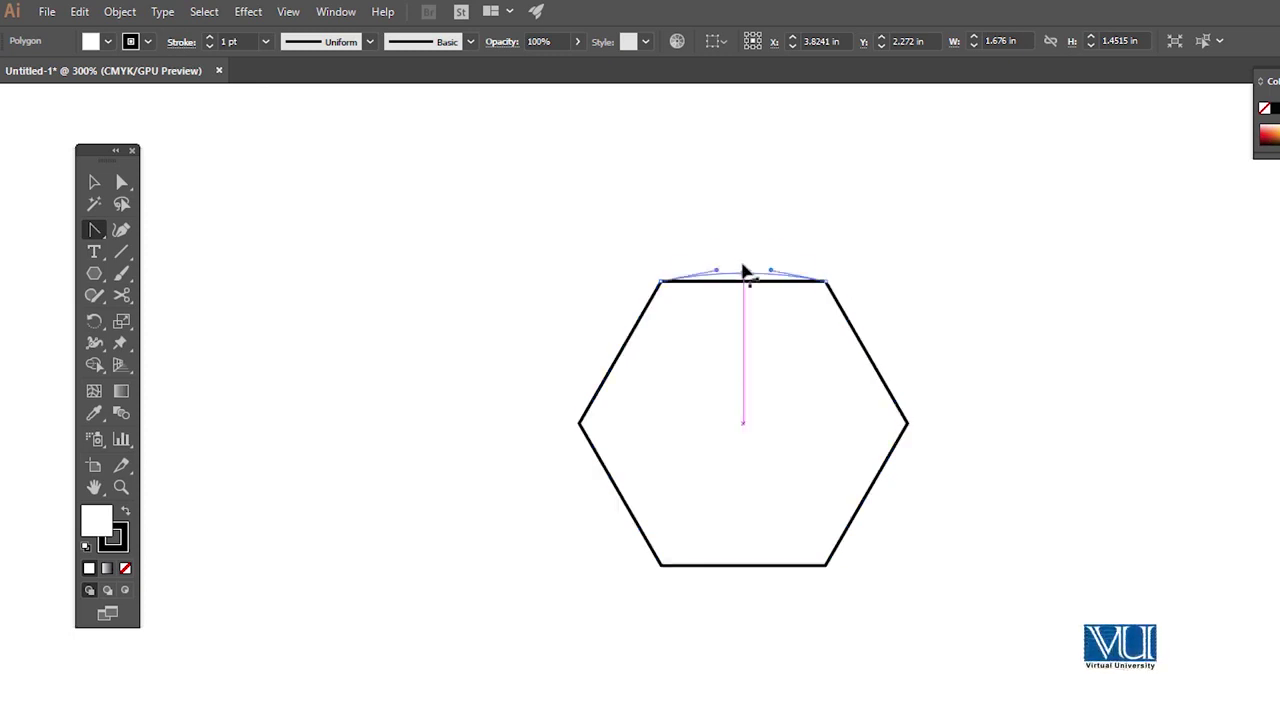
Bow the hexagon's top, right, bottom and left edges outward with the Anchor Point tool.
{"action": "left_click_drag", "start_coordinate": [745, 284], "coordinate": [748, 250]}
{"action": "left_click_drag", "start_coordinate": [866, 358], "coordinate": [892, 341]}
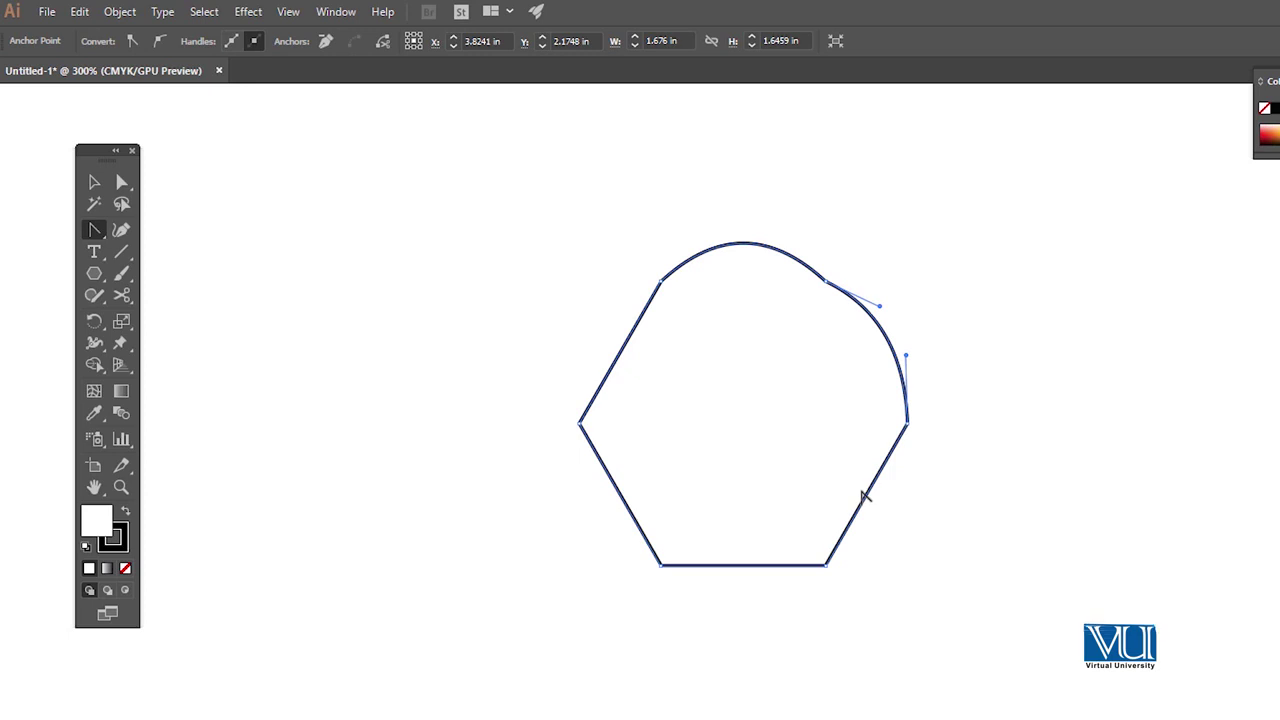
{"action": "left_click_drag", "start_coordinate": [874, 495], "coordinate": [903, 521]}
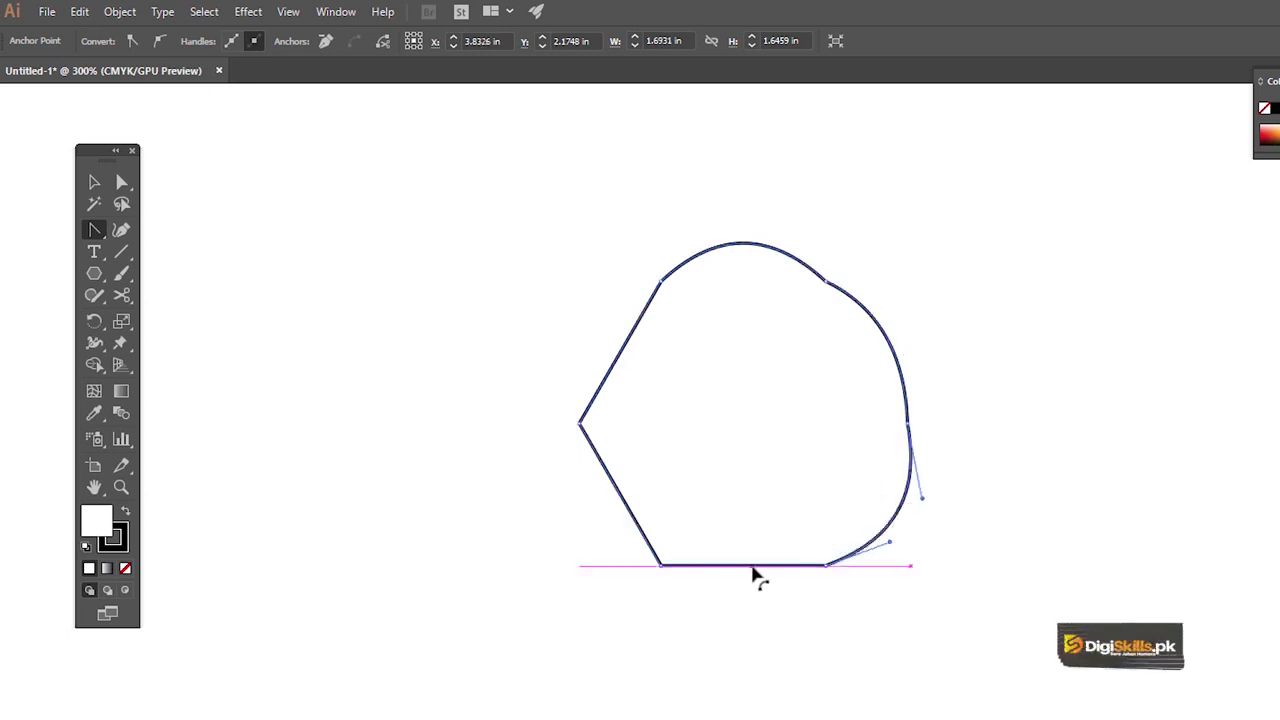
{"action": "left_click_drag", "start_coordinate": [746, 568], "coordinate": [752, 603]}
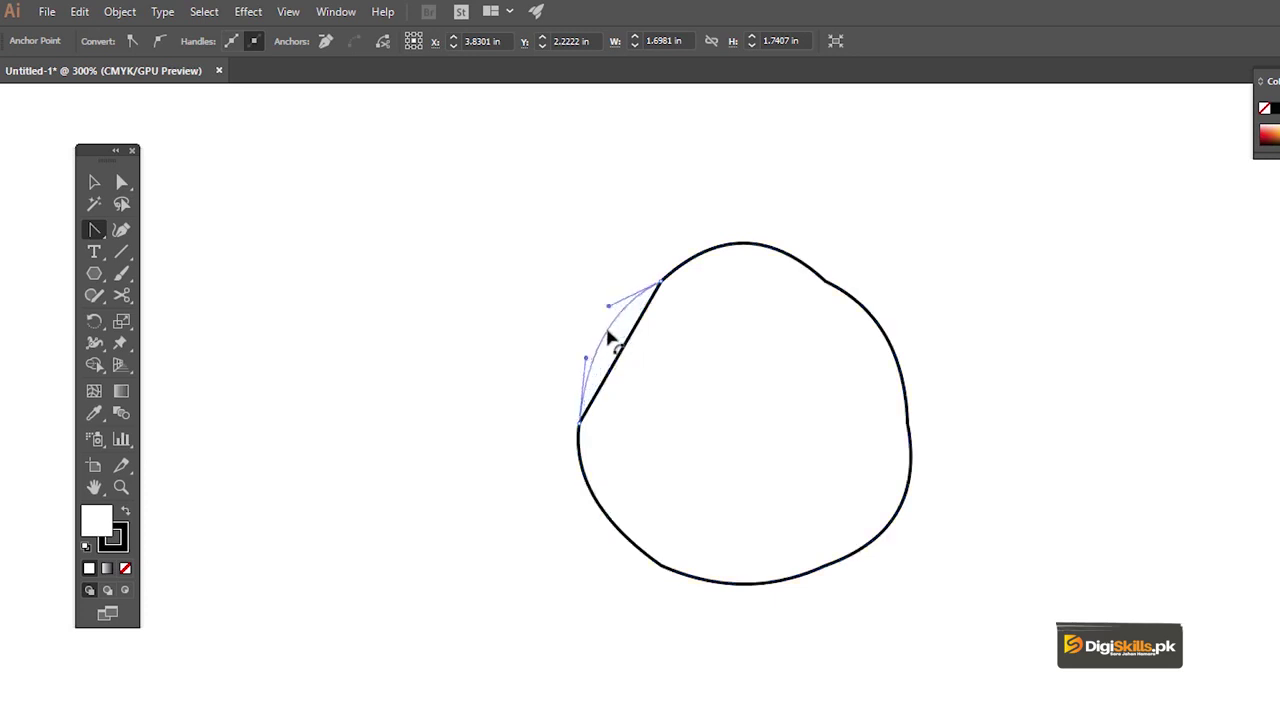
{"action": "left_click_drag", "start_coordinate": [610, 335], "coordinate": [612, 337]}
Inspect the path's anchors and convert the left anchor point.
{"action": "left_click", "coordinate": [748, 250]}
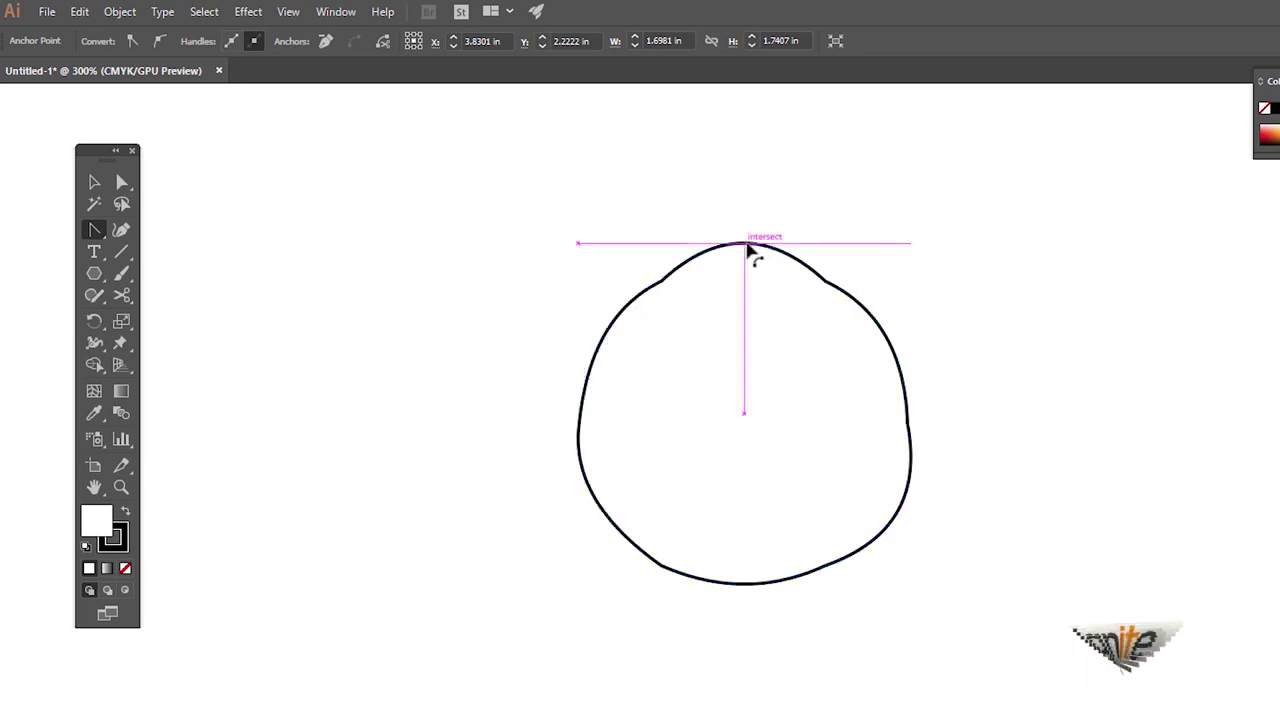
{"action": "left_click", "coordinate": [748, 250]}
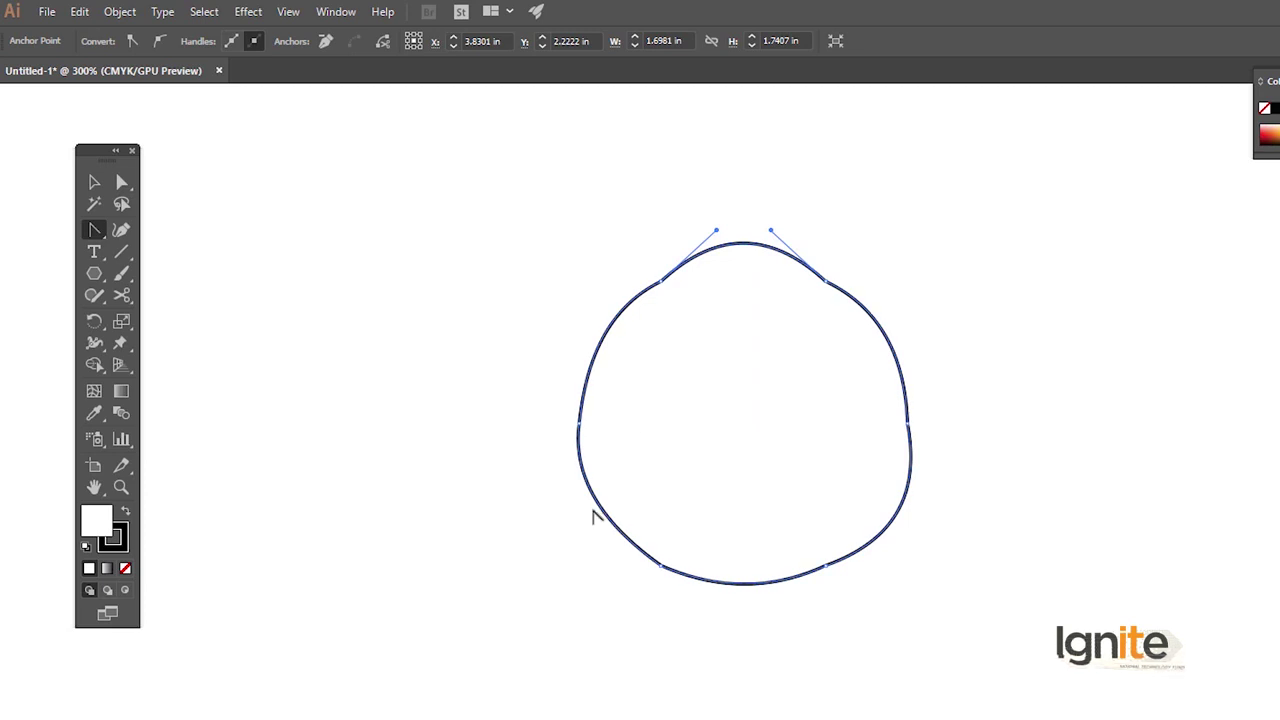
{"action": "left_click", "coordinate": [579, 423]}
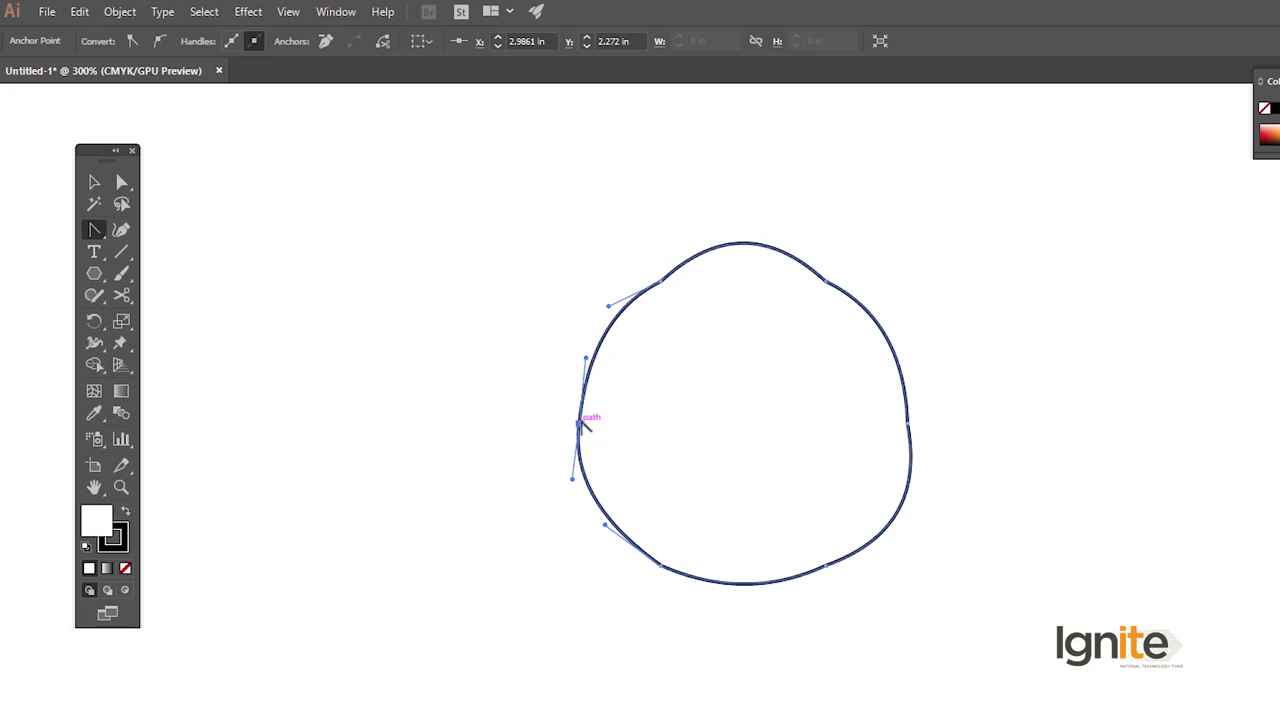
{"action": "left_click", "coordinate": [580, 418]}
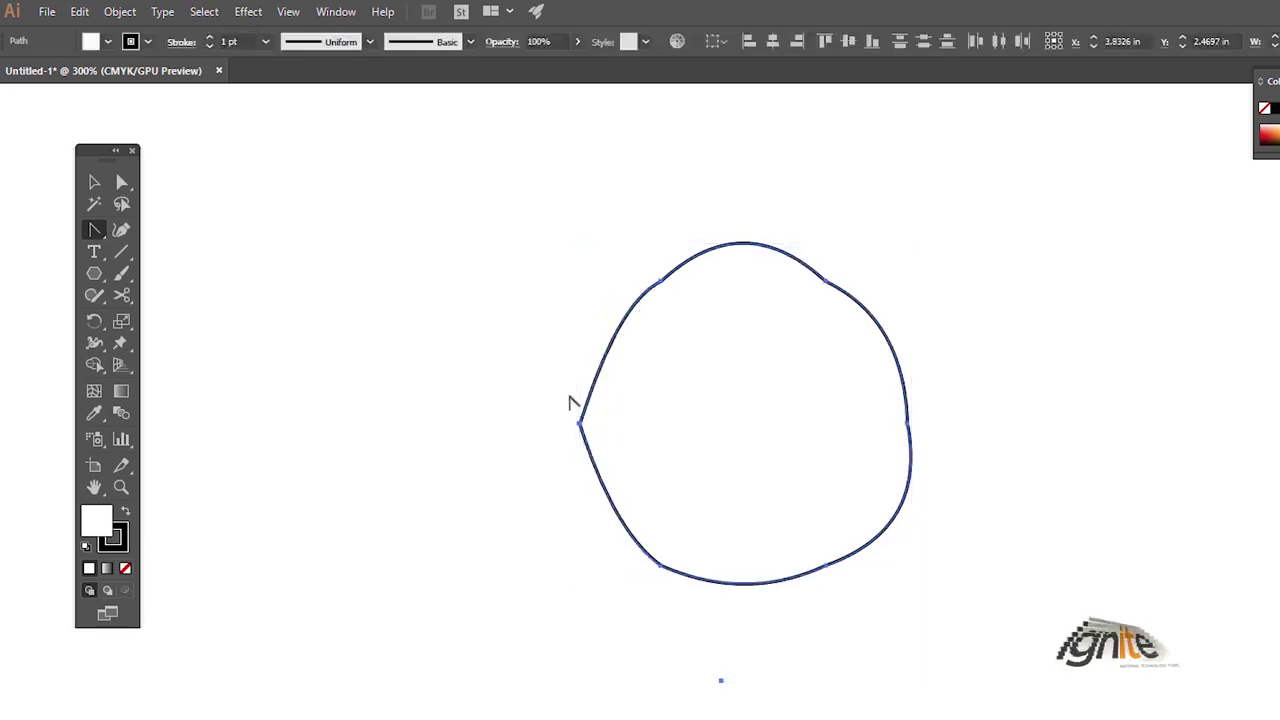
{"action": "left_click", "coordinate": [575, 405]}
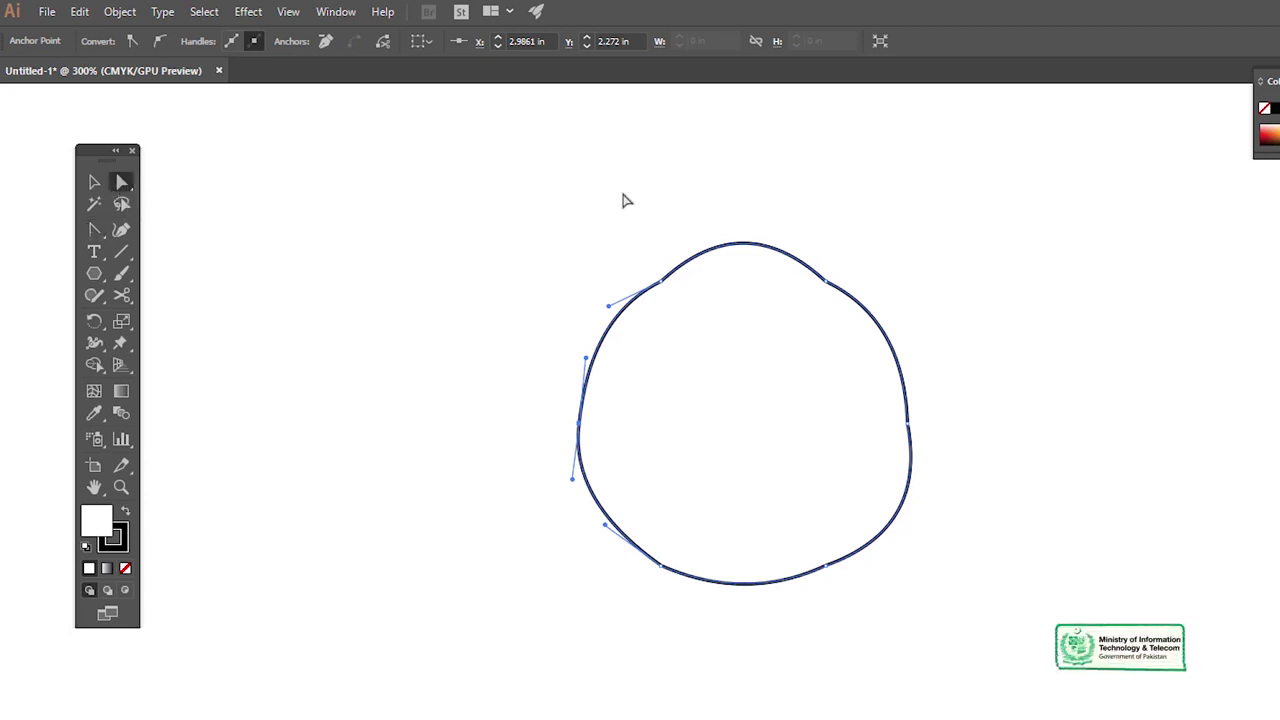
Adjust the lower-left, bottom-right, right, left and bottom curves into even lobes.
{"action": "left_click", "coordinate": [837, 259]}
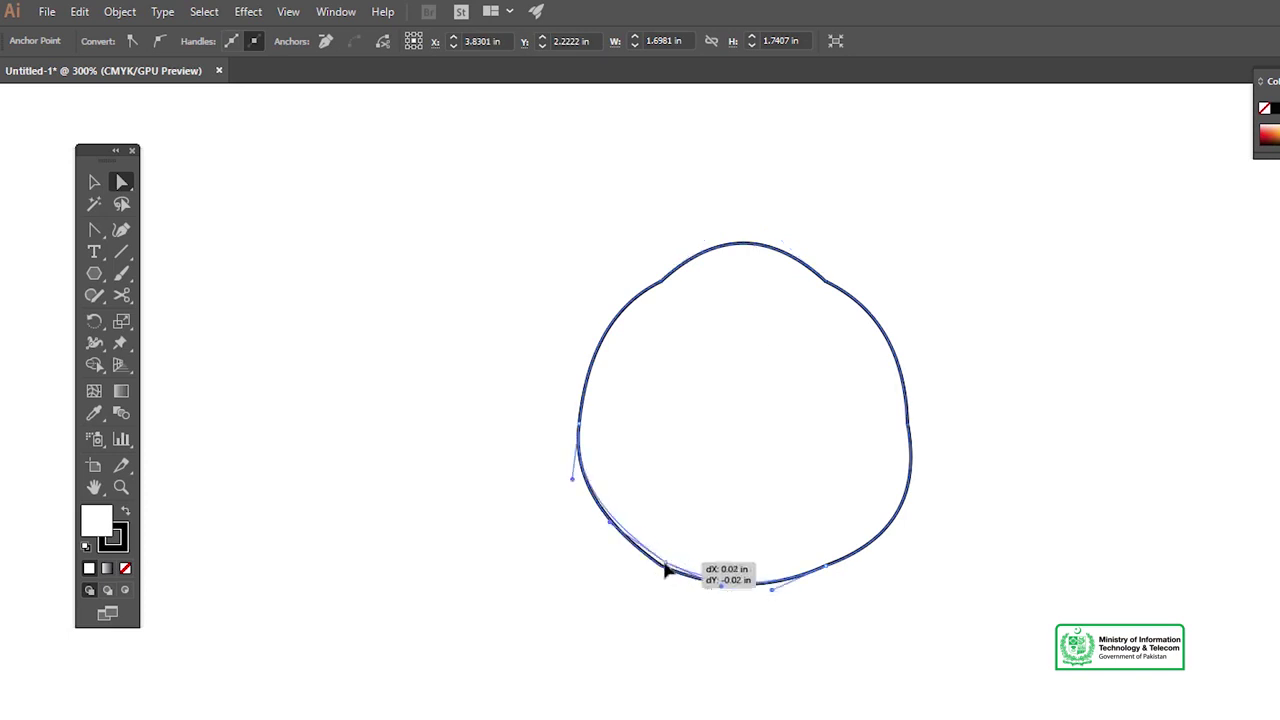
{"action": "left_click_drag", "start_coordinate": [665, 570], "coordinate": [667, 568]}
{"action": "left_click_drag", "start_coordinate": [829, 571], "coordinate": [821, 565]}
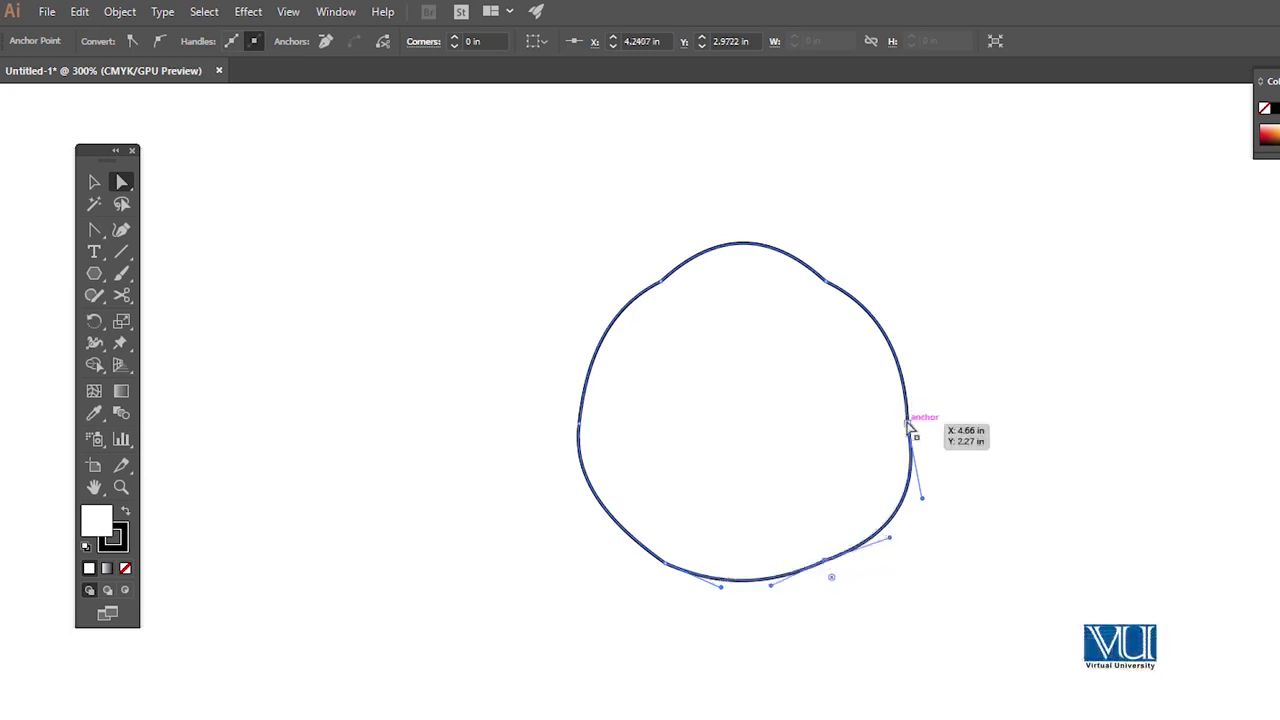
{"action": "left_click_drag", "start_coordinate": [896, 427], "coordinate": [901, 421]}
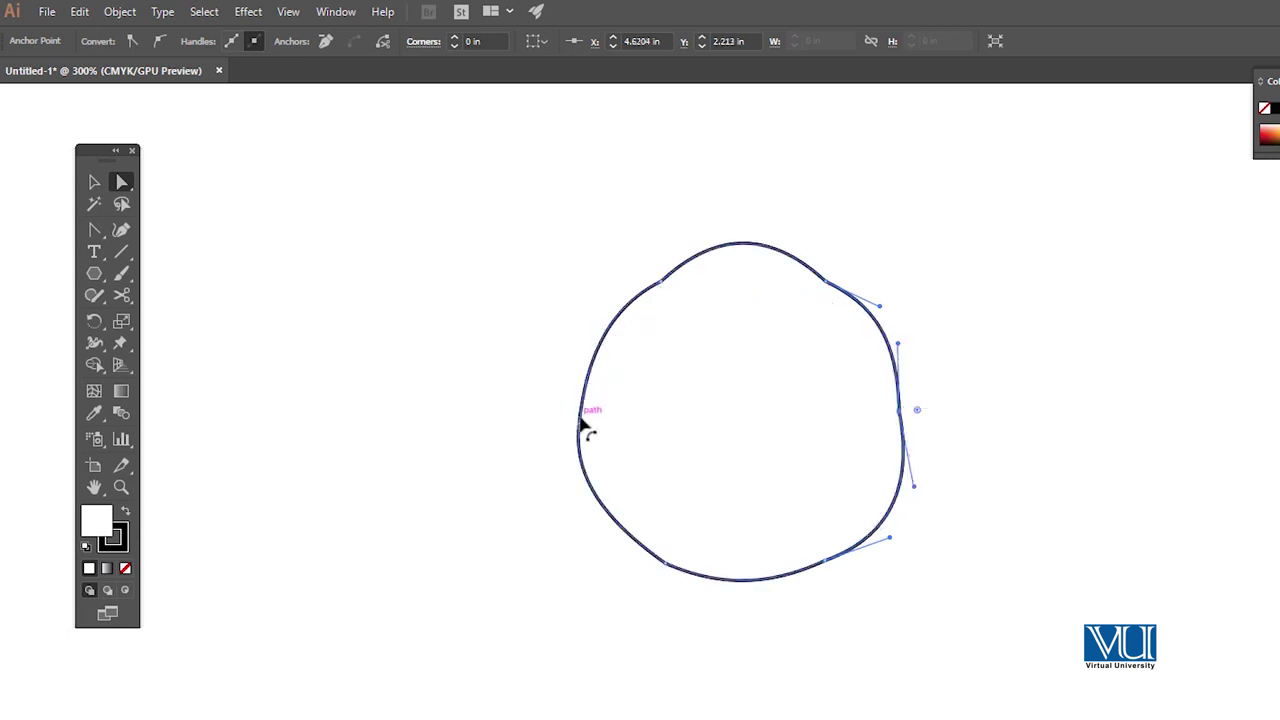
{"action": "left_click_drag", "start_coordinate": [585, 415], "coordinate": [584, 416]}
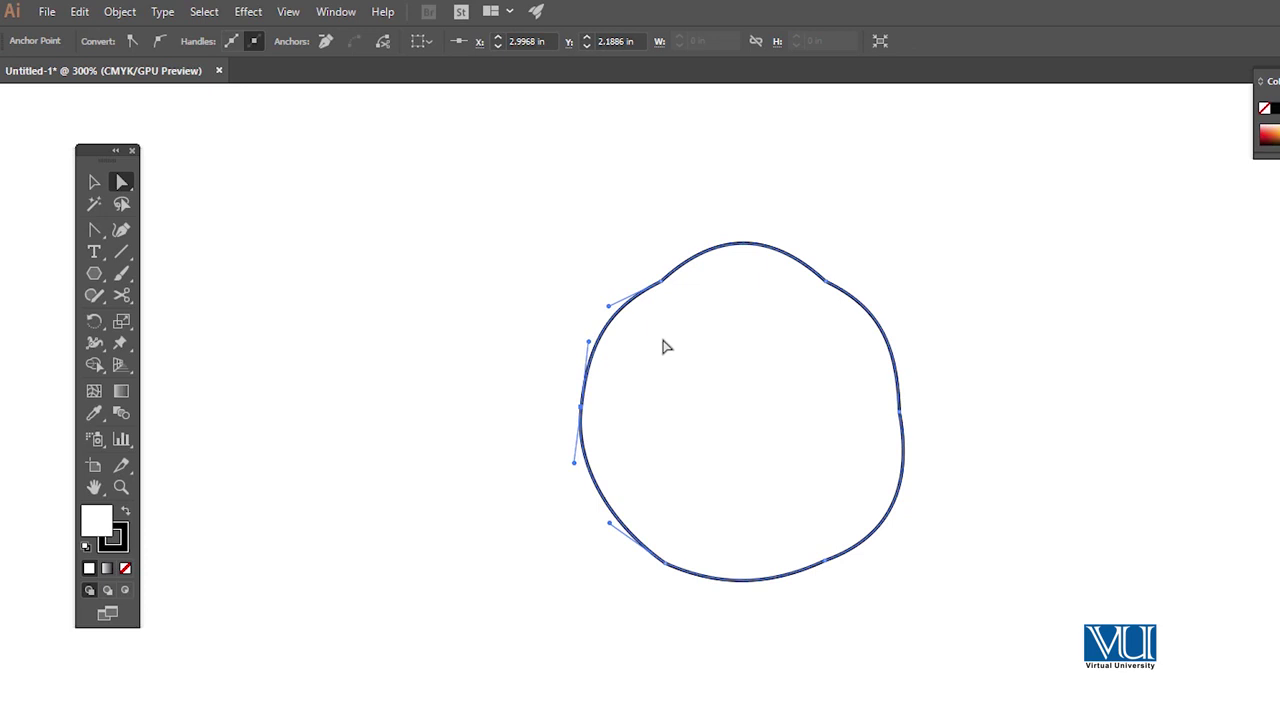
{"action": "left_click", "coordinate": [595, 192]}
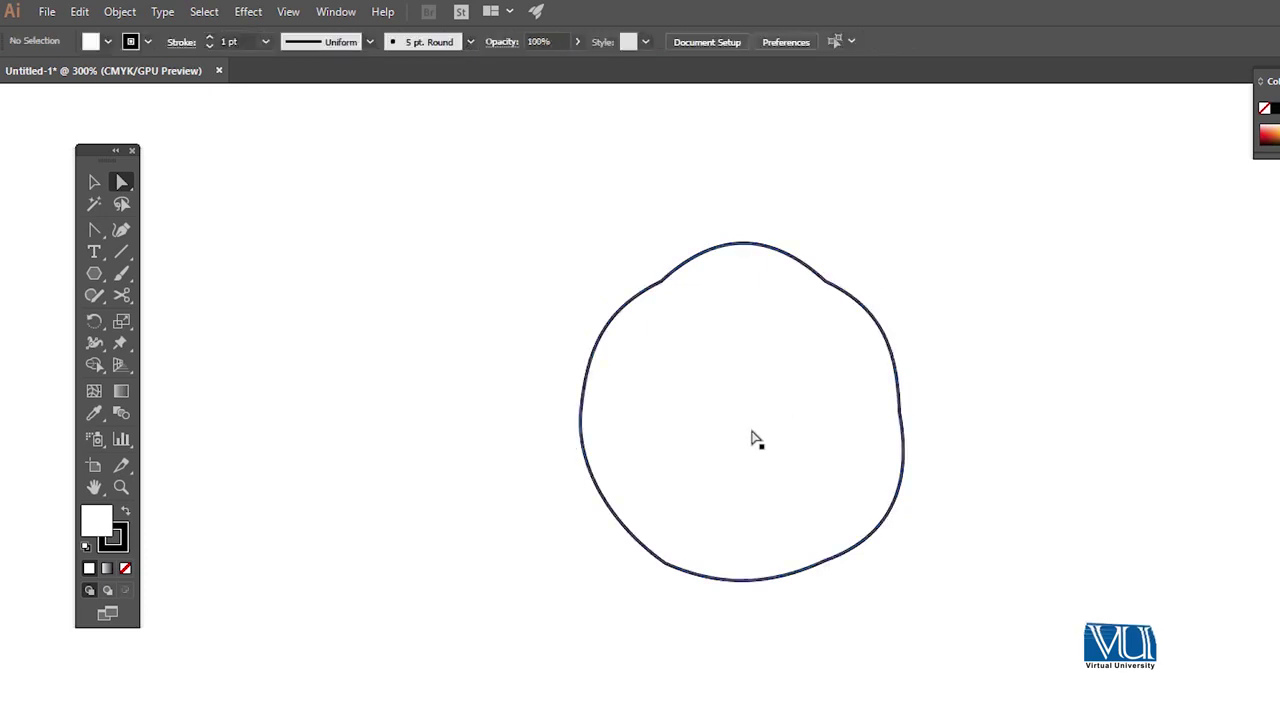
{"action": "left_click", "coordinate": [903, 505]}
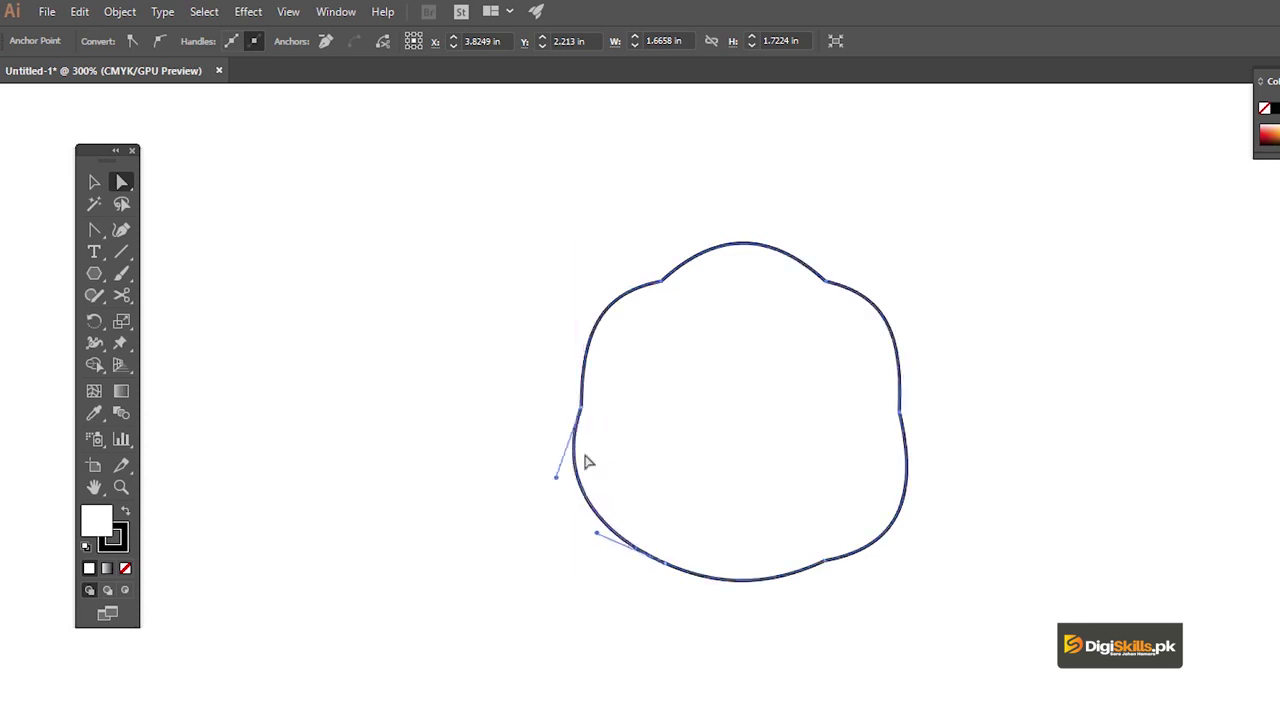
{"action": "left_click_drag", "start_coordinate": [739, 598], "coordinate": [740, 604]}
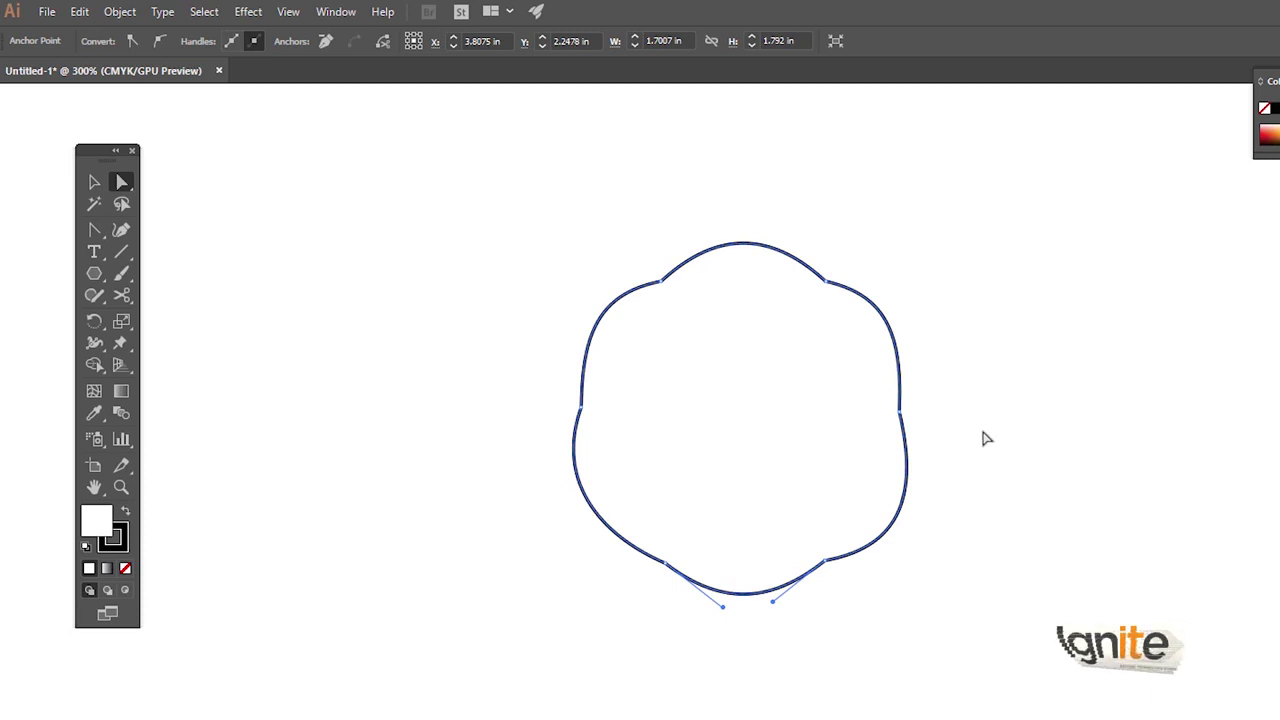
Deselect the finished flower shape and recentre the view on the artboard.
{"action": "key", "text": "v"}
{"action": "left_click", "coordinate": [1013, 425]}
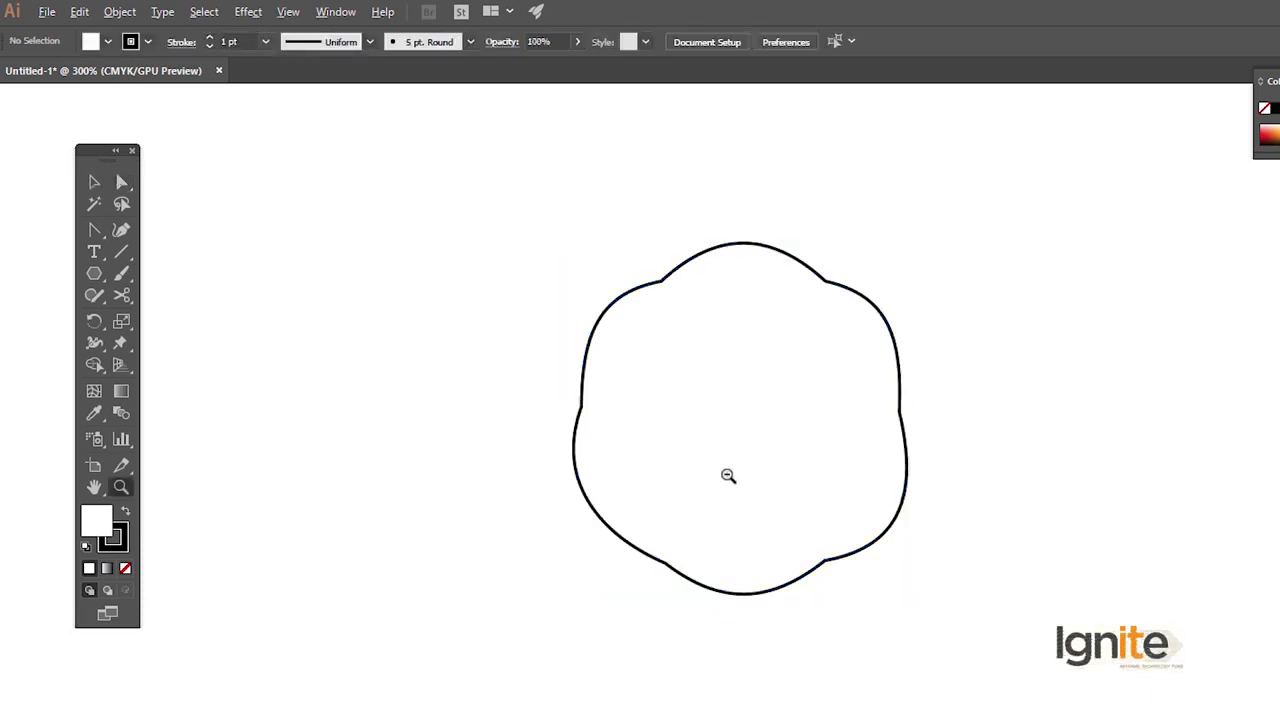
{"action": "left_click", "coordinate": [728, 476], "text": "ctrl+alt"}
{"action": "left_click", "coordinate": [740, 517], "text": "ctrl+alt"}
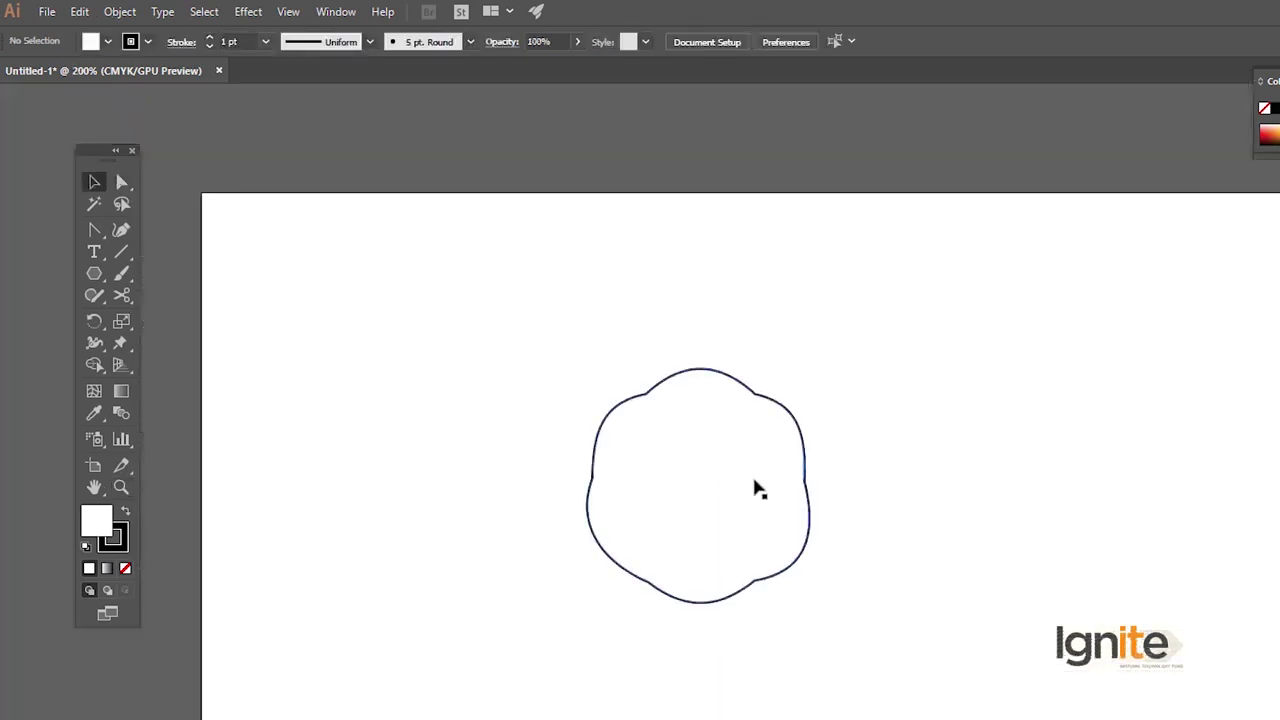
{"action": "left_click_drag", "start_coordinate": [757, 488], "coordinate": [789, 448]}
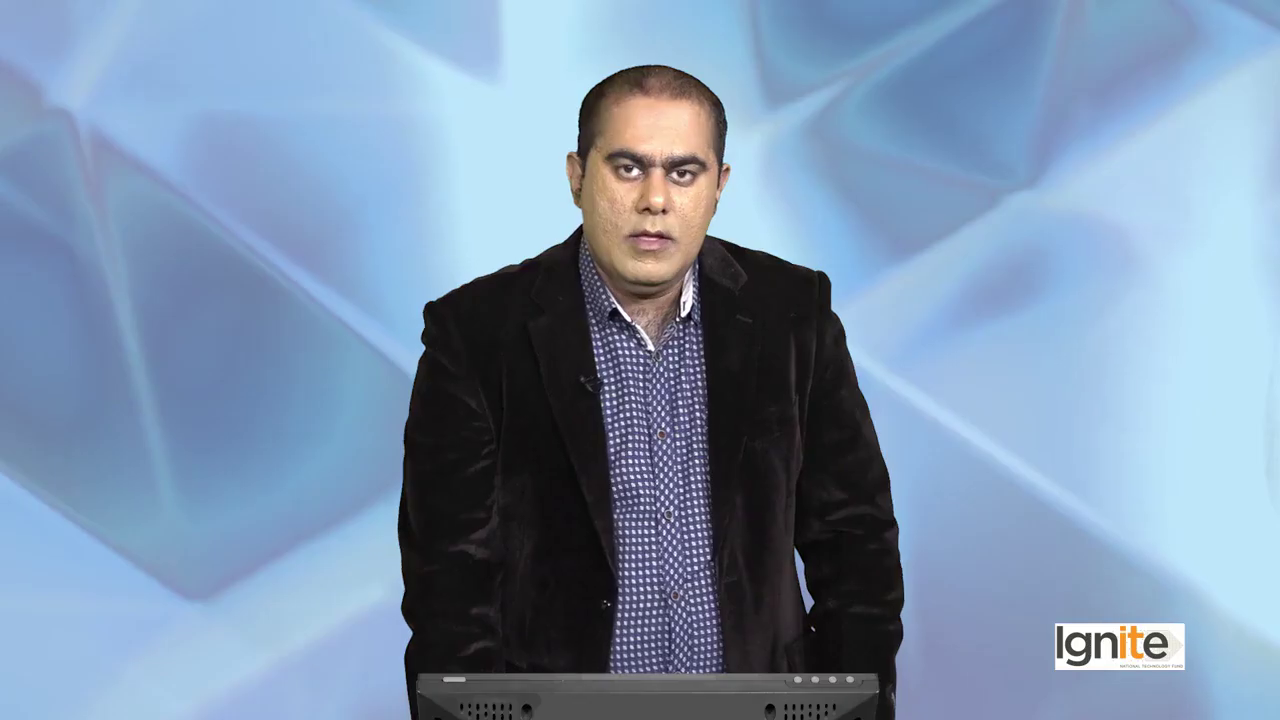